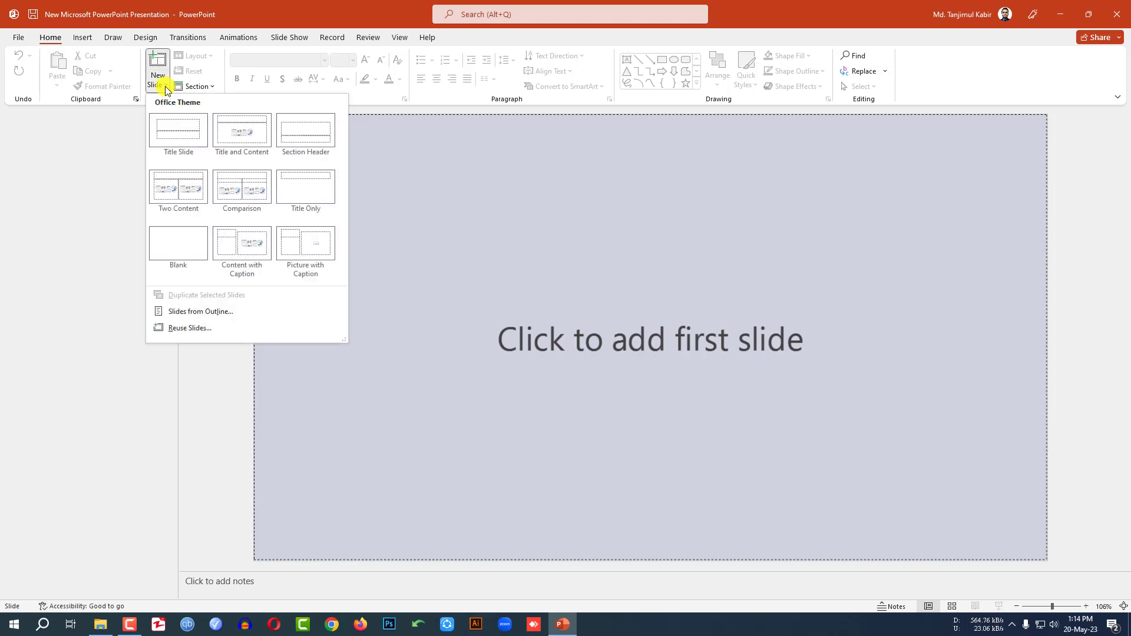
# Add a blank first slide and give its background a gradient fill
pyautogui.click(177, 232)
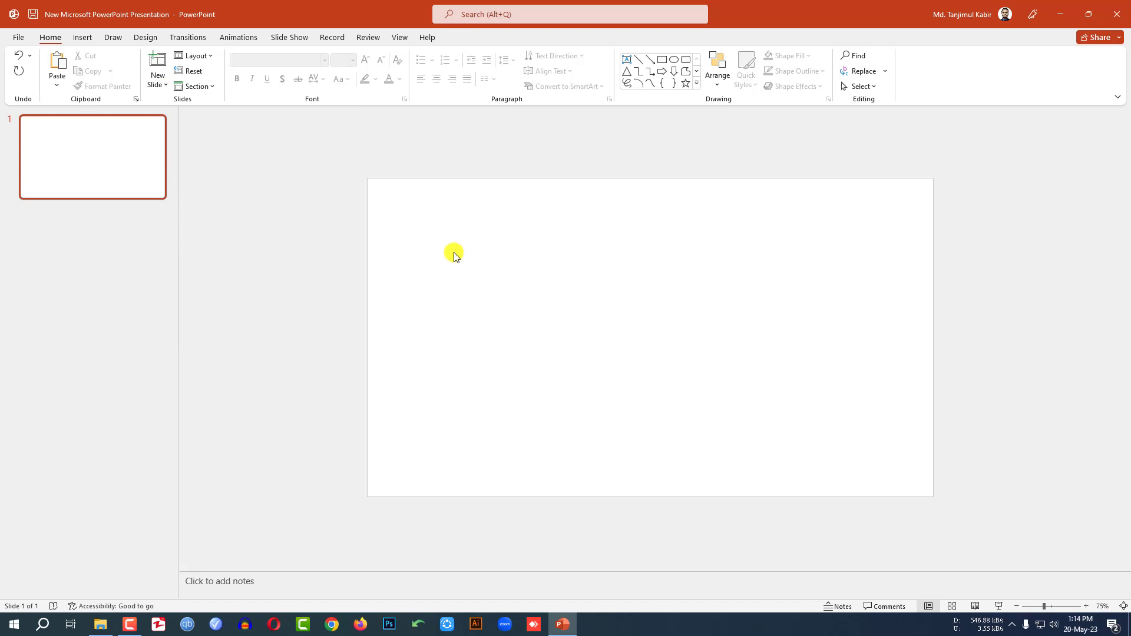
pyautogui.click(137, 38)
pyautogui.click(1032, 73)
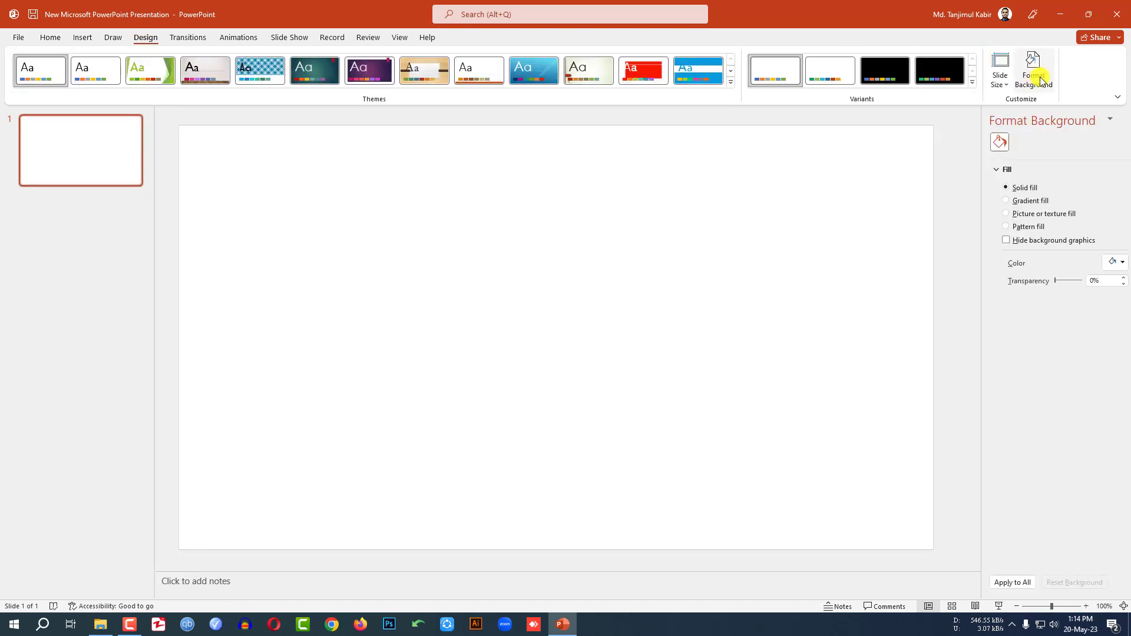
pyautogui.click(996, 203)
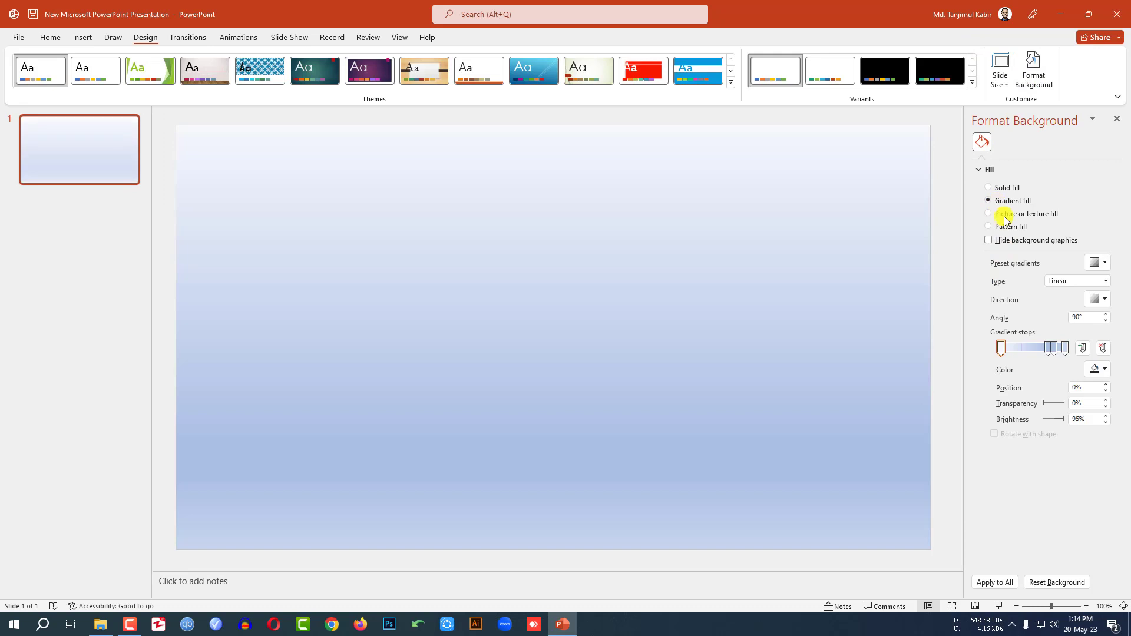
# Apply a yellow preset gradient, whiten one stop, and make it a 45° linear gradient
pyautogui.click(1097, 262)
pyautogui.click(1066, 312)
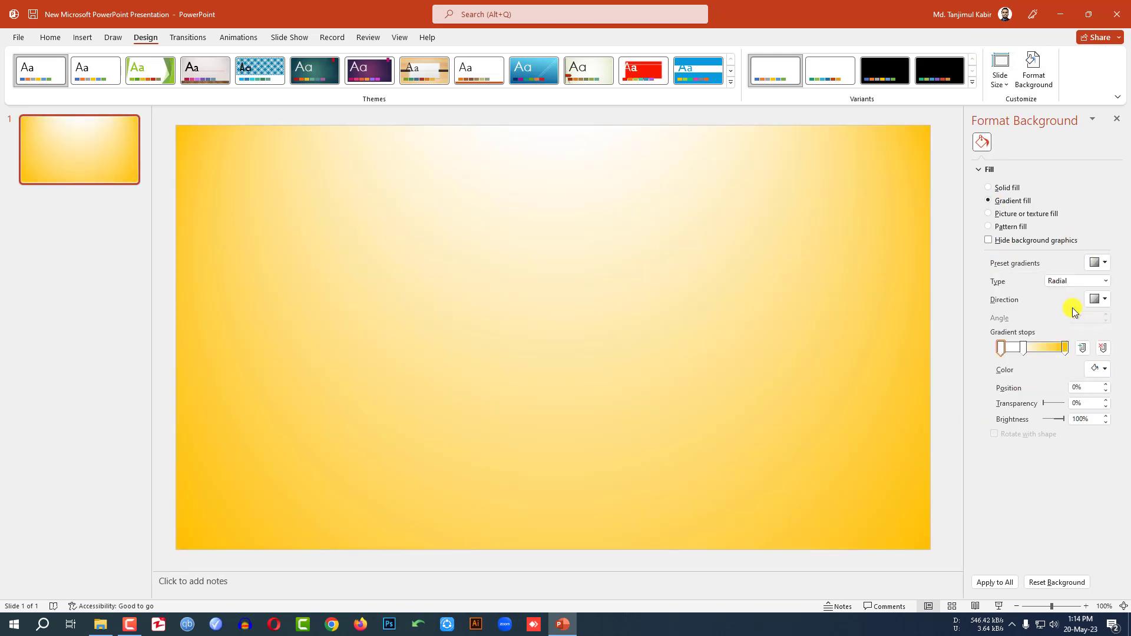
pyautogui.moveTo(1026, 350); pyautogui.dragTo(1064, 349)
pyautogui.click(1072, 281)
pyautogui.click(1067, 291)
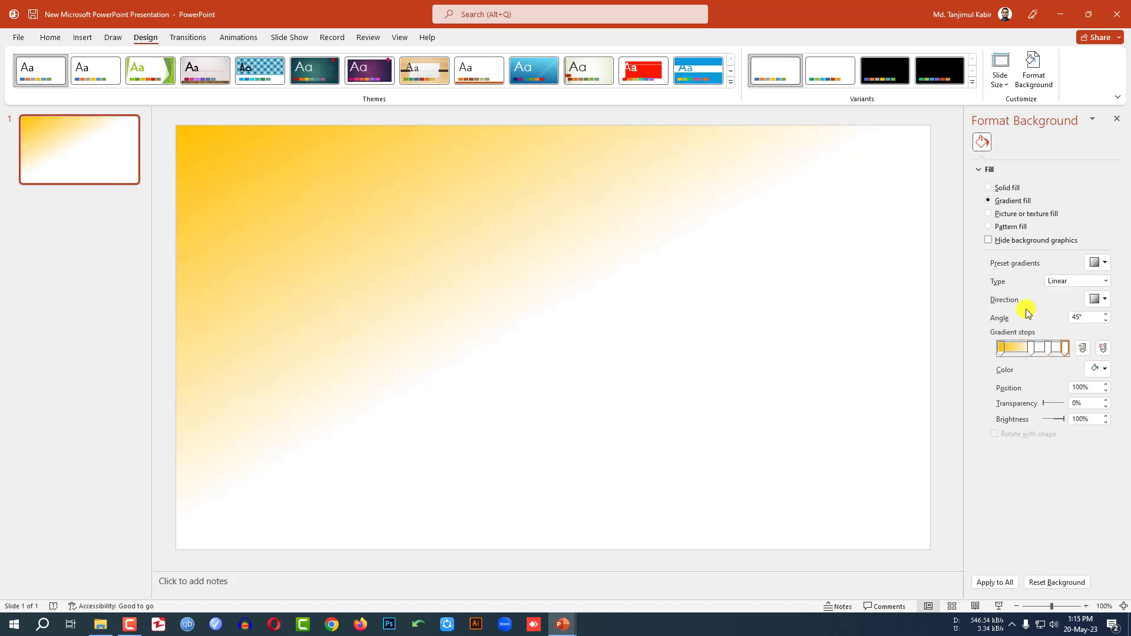
# Duplicate slide 1 to create slide 2
pyautogui.click(132, 107)
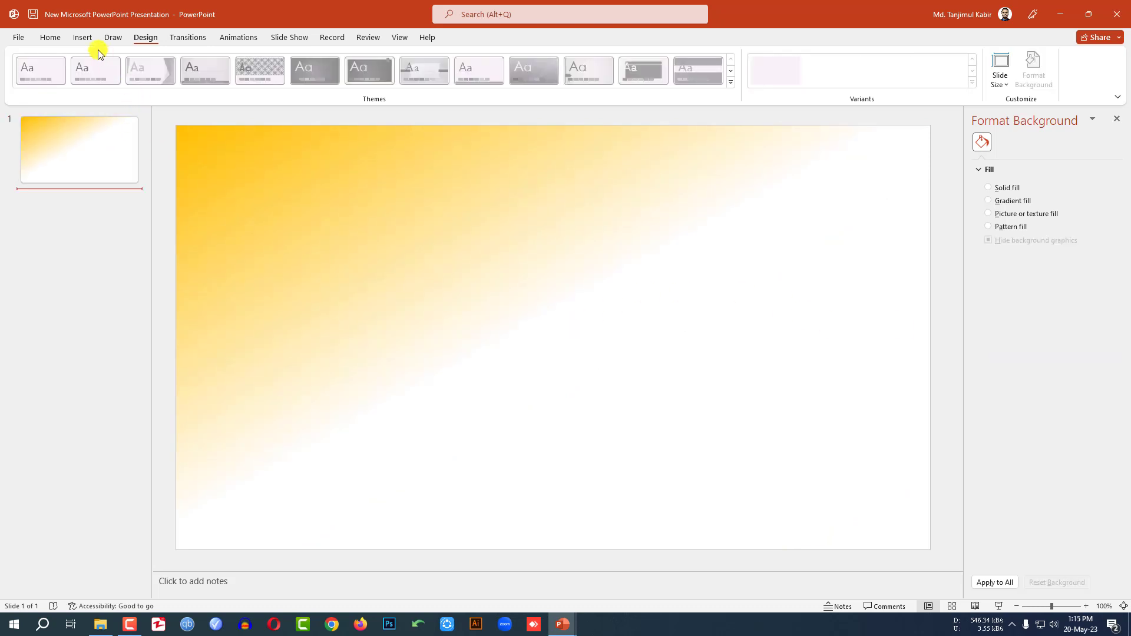
pyautogui.click(76, 151)
pyautogui.rightClick(79, 154)
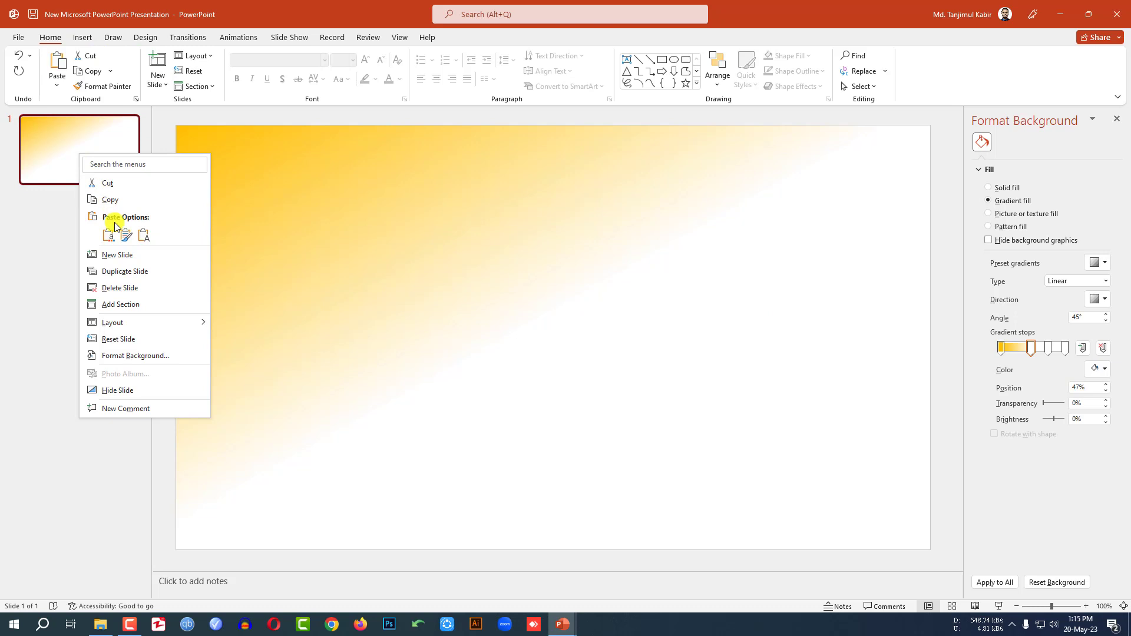
pyautogui.click(121, 271)
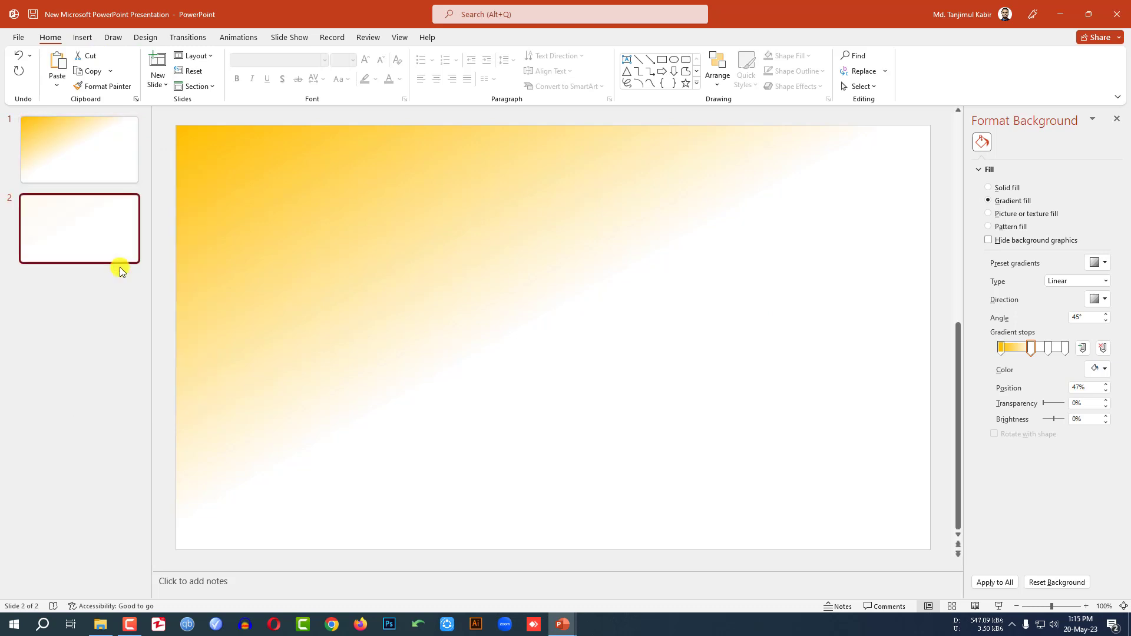
# Insert the 29-293148_real-pictures-of-nature sunset image from Saved Pictures onto slide 2
pyautogui.click(84, 40)
pyautogui.click(92, 78)
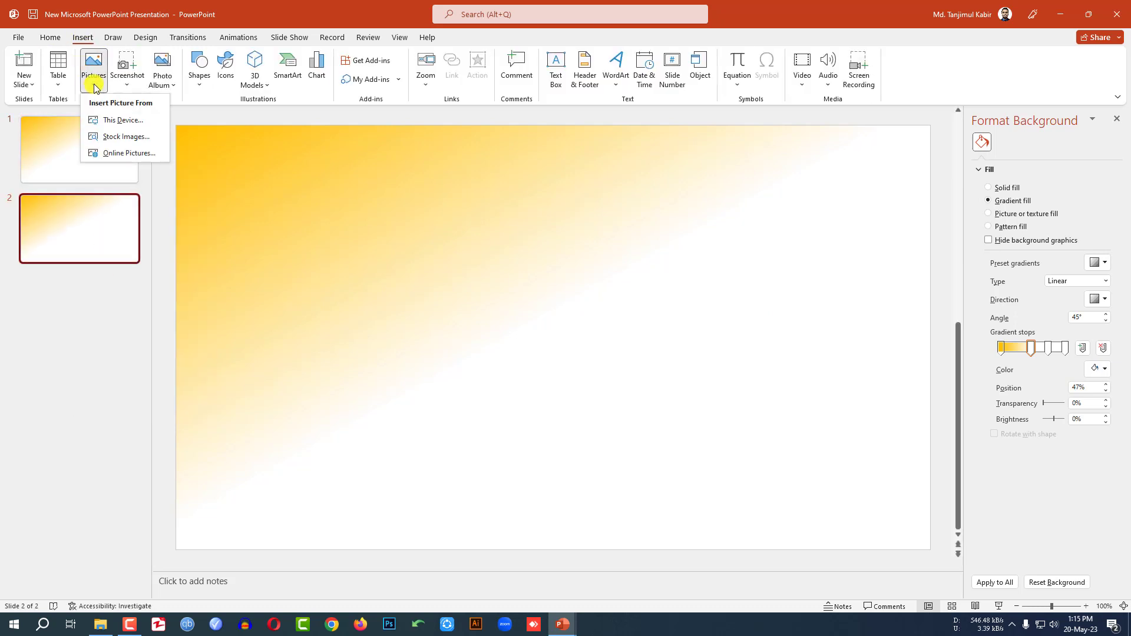
pyautogui.click(118, 121)
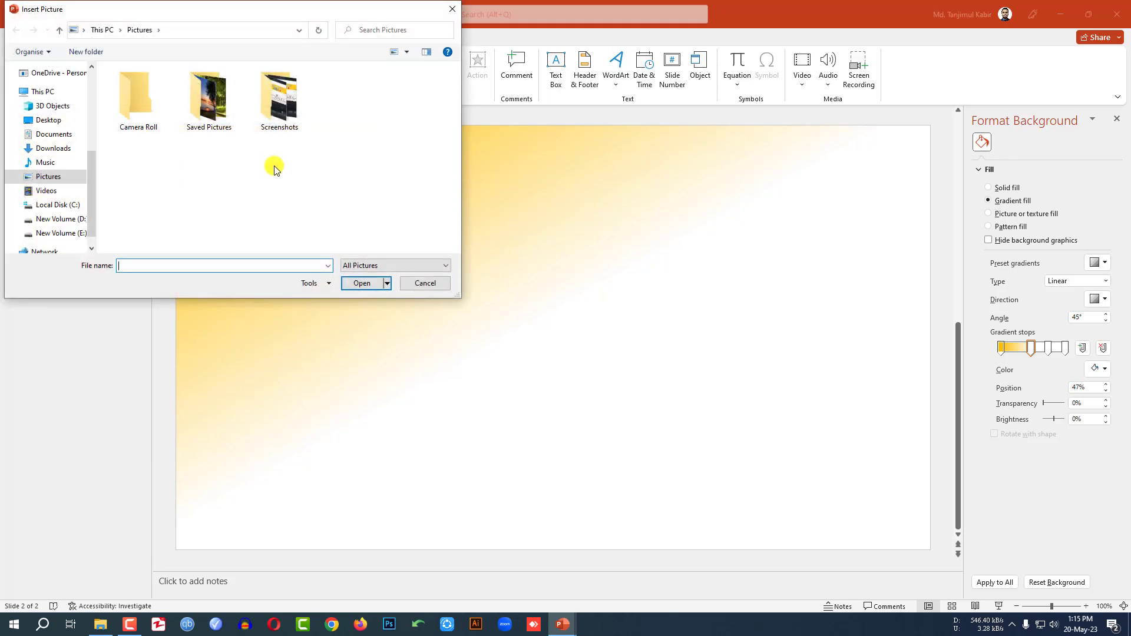
pyautogui.click(218, 112)
pyautogui.doubleClick(217, 112)
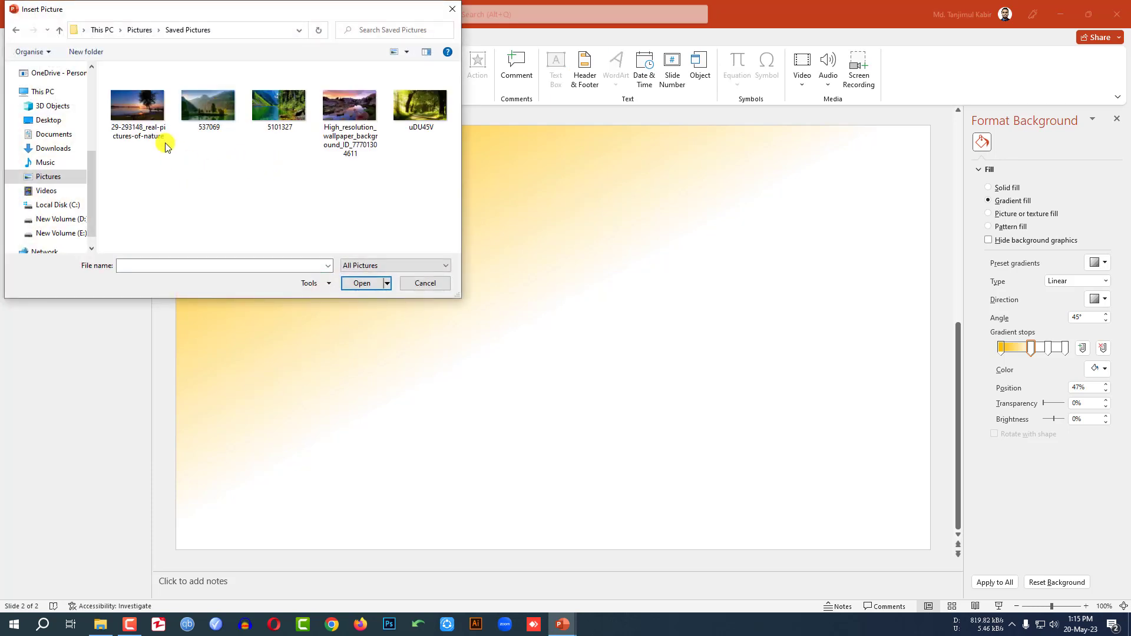
pyautogui.click(138, 111)
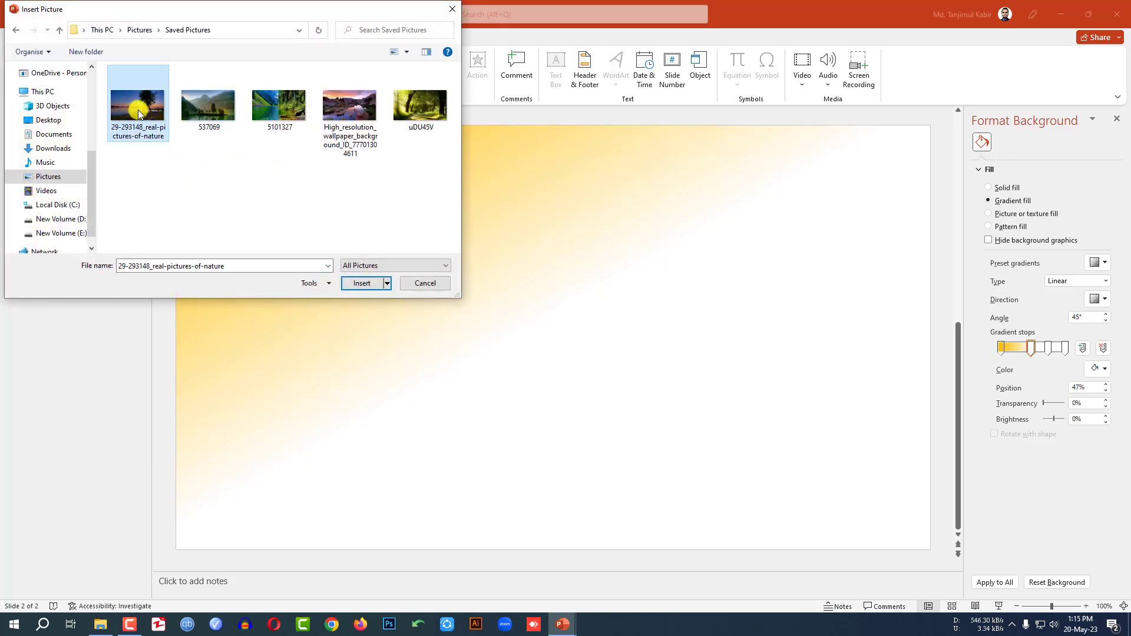
pyautogui.click(361, 282)
# Crop the sunset picture to 16:9 and enlarge it to cover the whole slide
pyautogui.moveTo(469, 304); pyautogui.dragTo(396, 248)
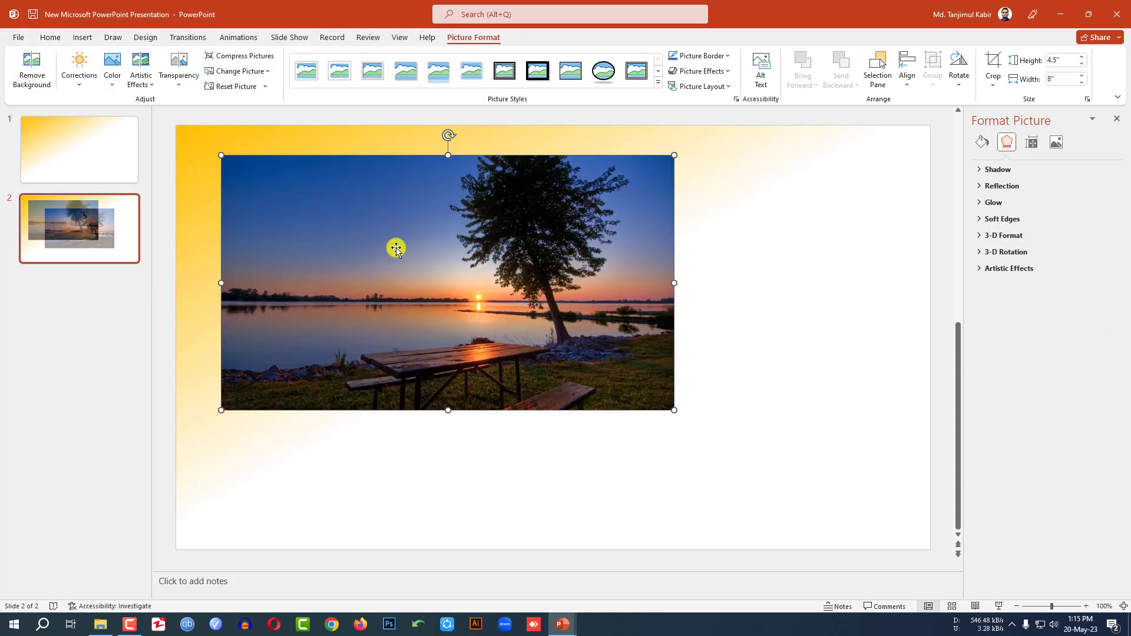
pyautogui.click(993, 81)
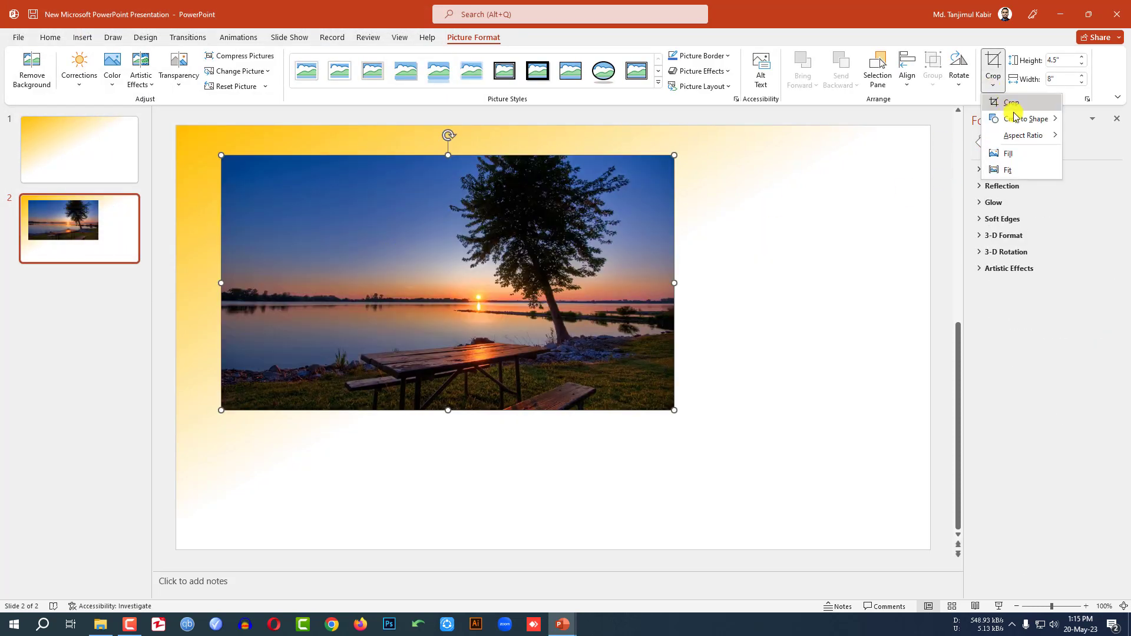
pyautogui.moveTo(1025, 135)
pyautogui.click(1091, 339)
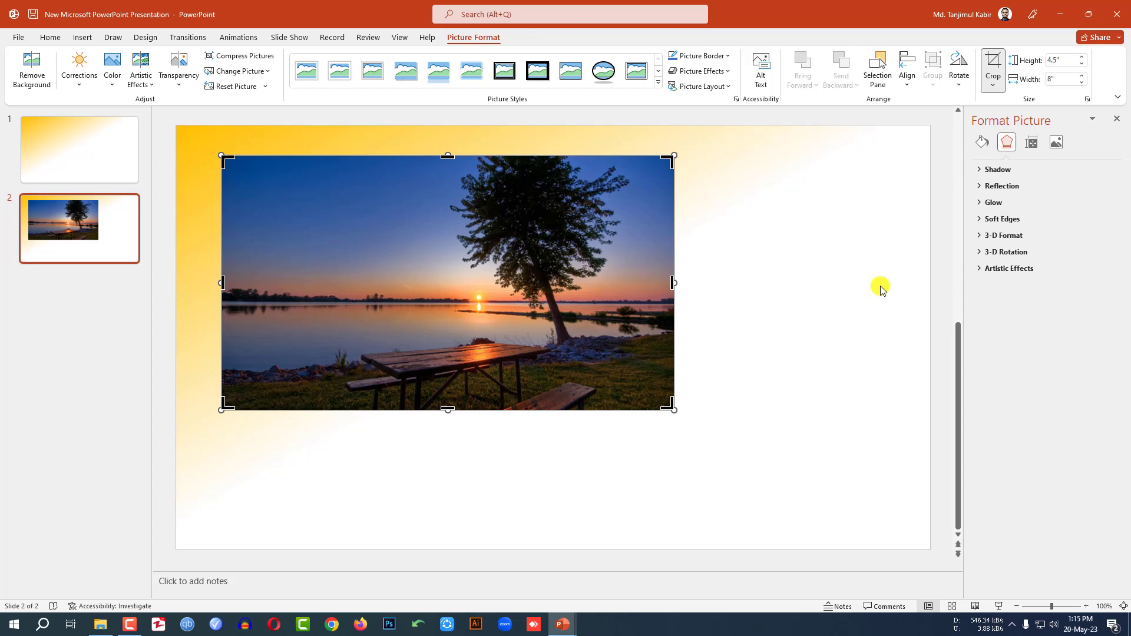
pyautogui.click(749, 269)
pyautogui.moveTo(517, 267)
pyautogui.mouseDown()
pyautogui.moveTo(500, 258)
pyautogui.moveTo(511, 252)
pyautogui.moveTo(510, 263)
pyautogui.mouseUp()
pyautogui.moveTo(629, 393); pyautogui.dragTo(931, 549)
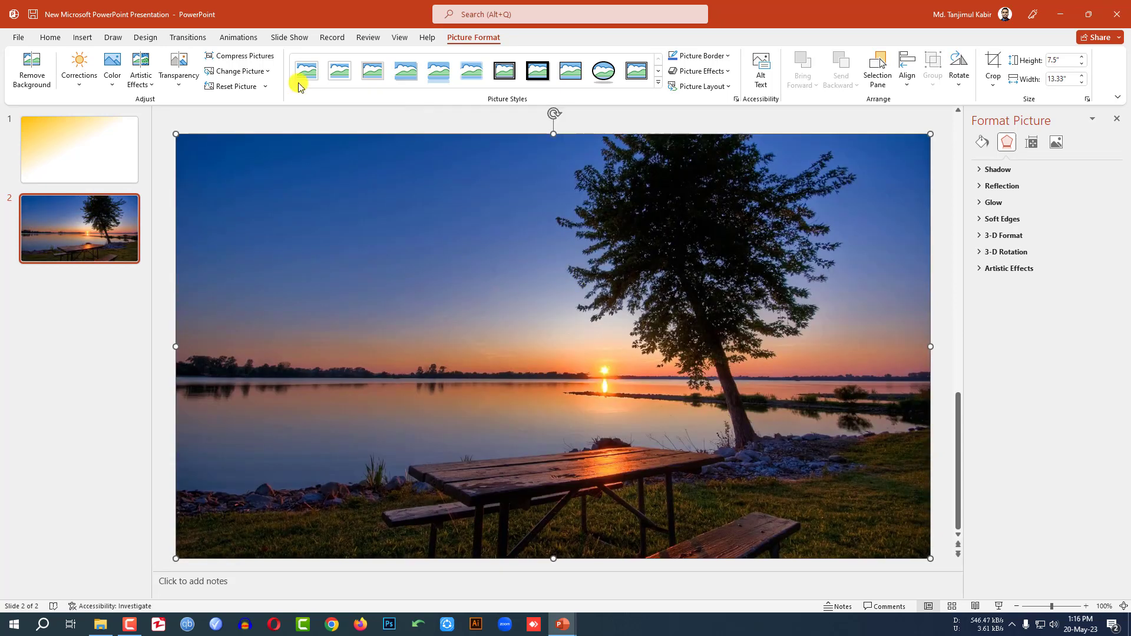
# Add a Grow/Shrink emphasis animation to the sunset picture
pyautogui.click(241, 39)
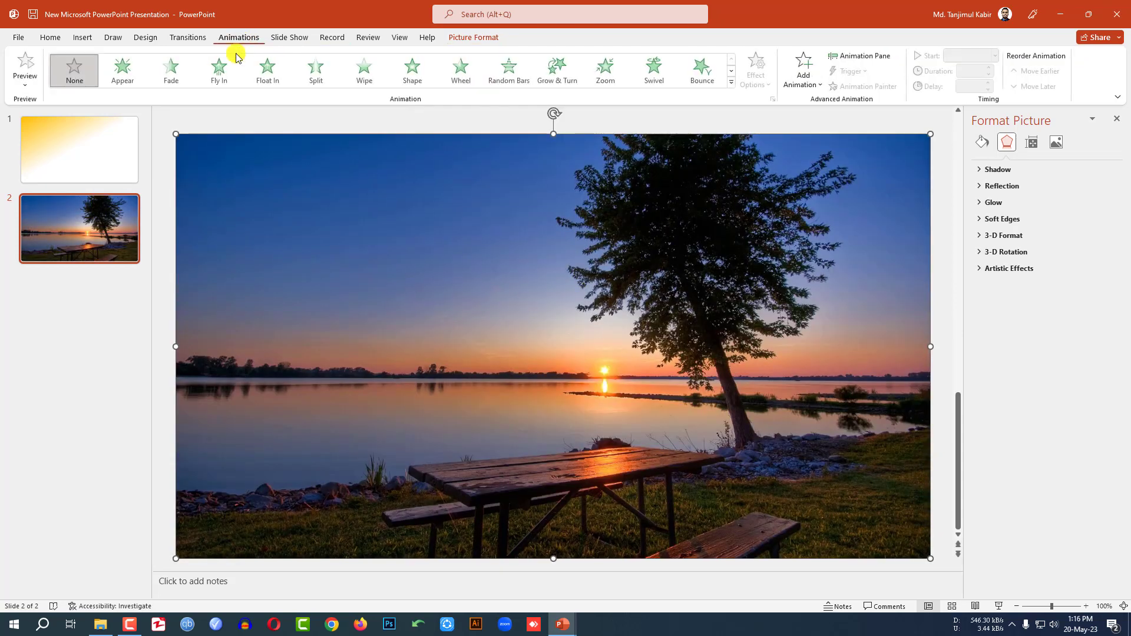
pyautogui.click(803, 75)
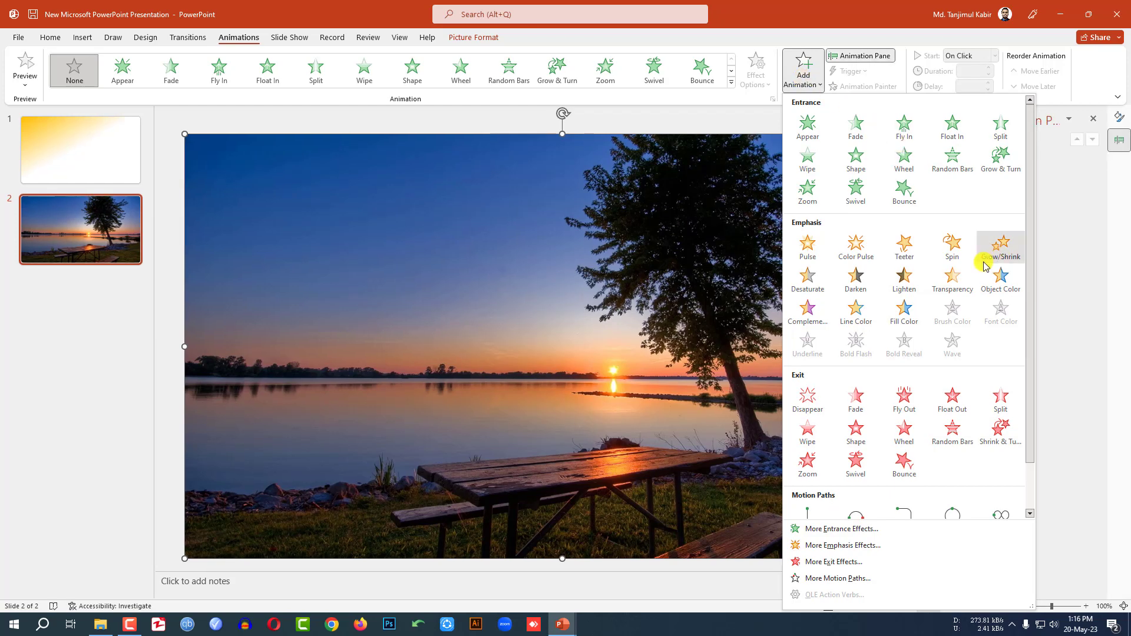
pyautogui.click(997, 250)
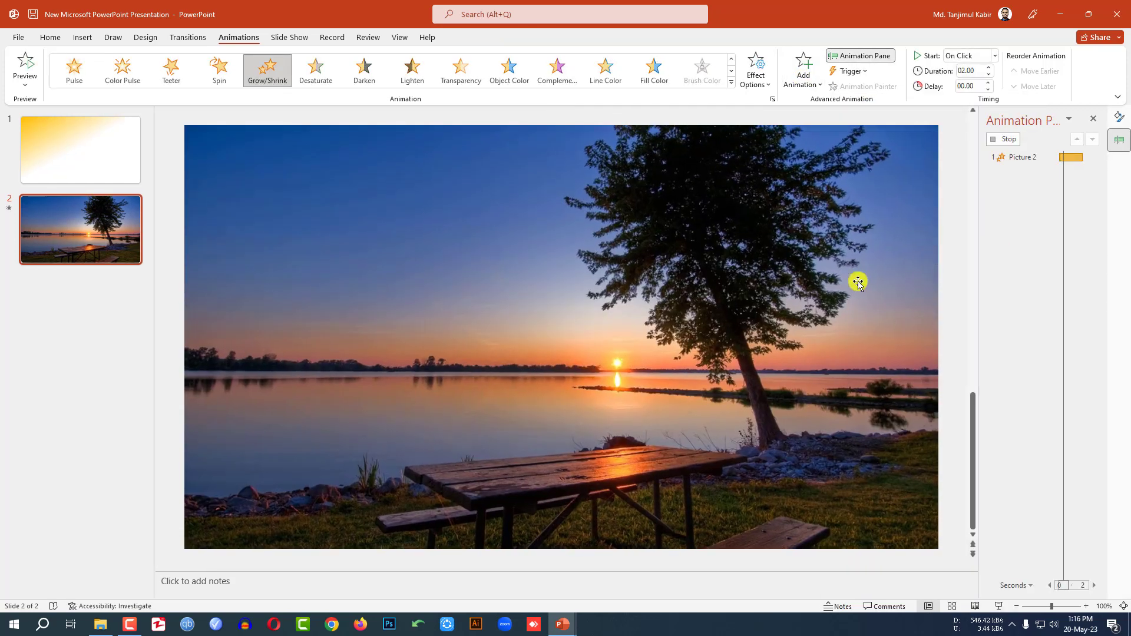
pyautogui.click(850, 57)
pyautogui.click(850, 57)
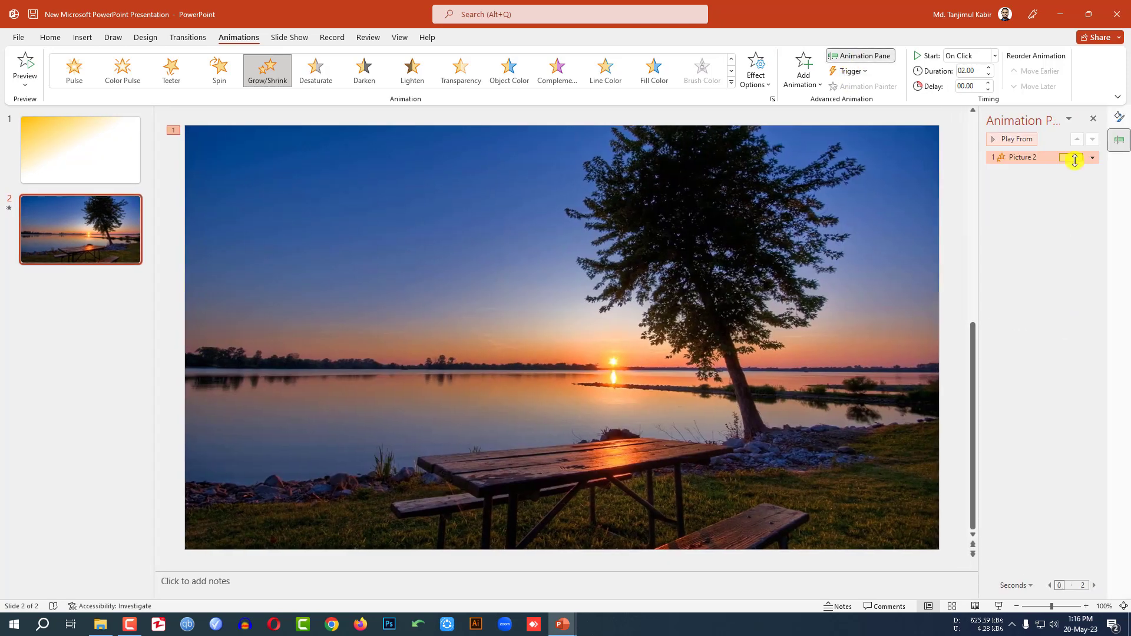
# Set the Grow/Shrink effect's size to a custom 120%
pyautogui.click(1095, 158)
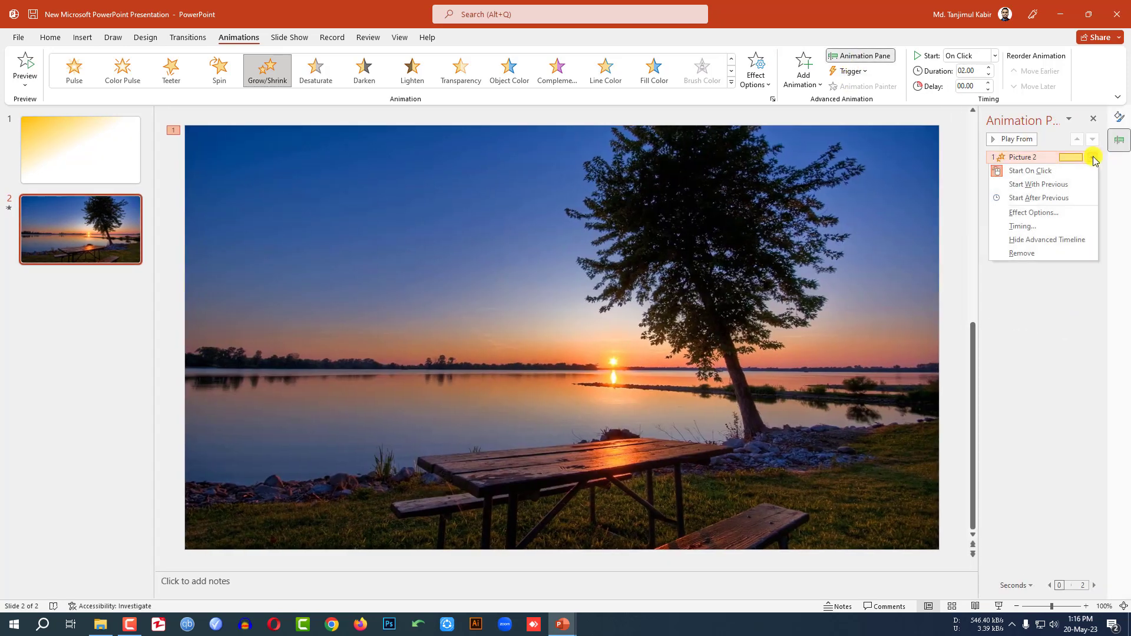
pyautogui.click(1034, 213)
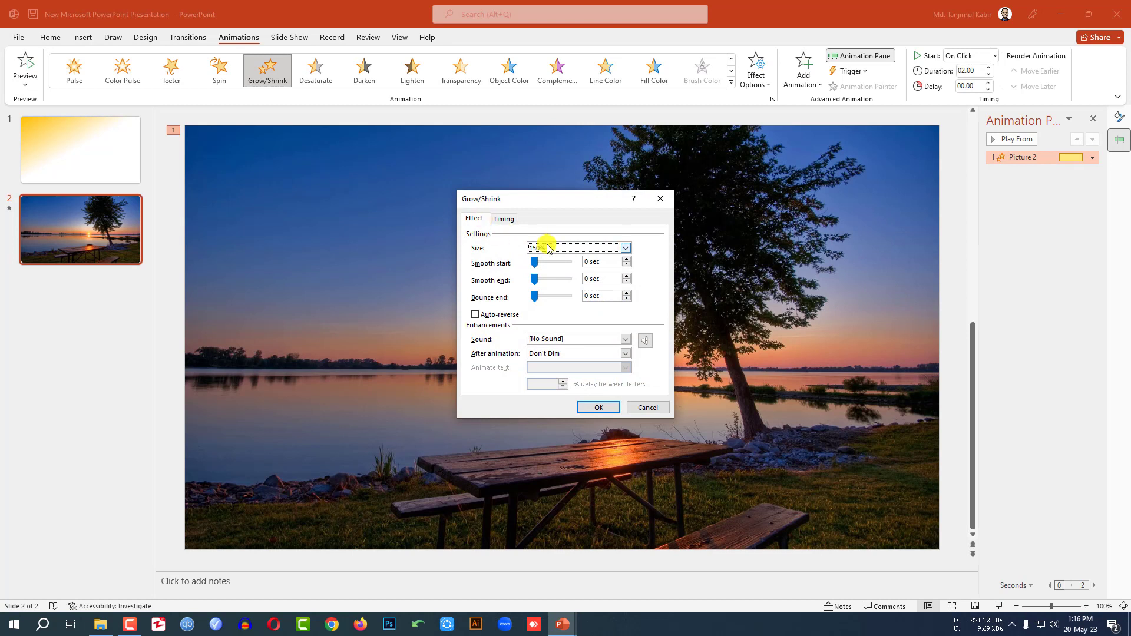
pyautogui.click(571, 250)
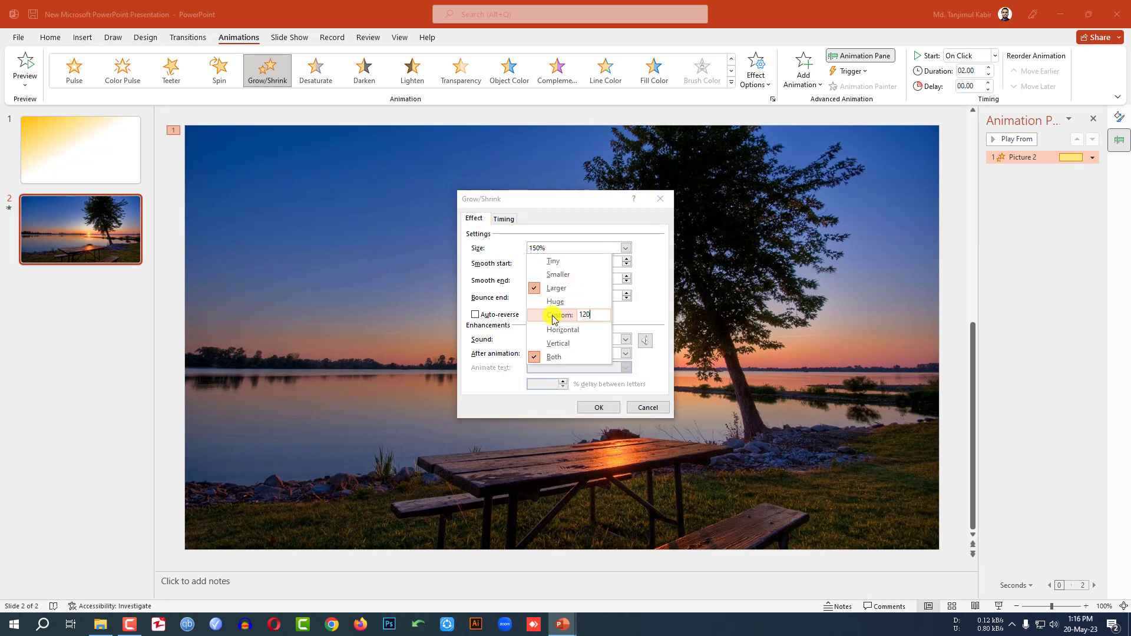
pyautogui.press('Return')
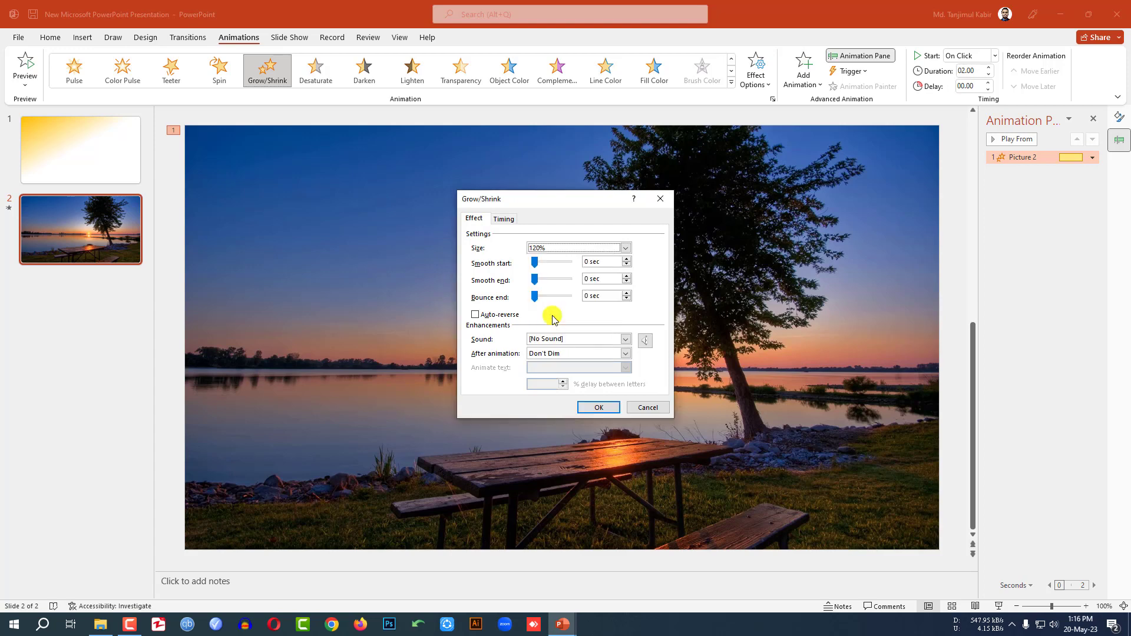
pyautogui.click(599, 408)
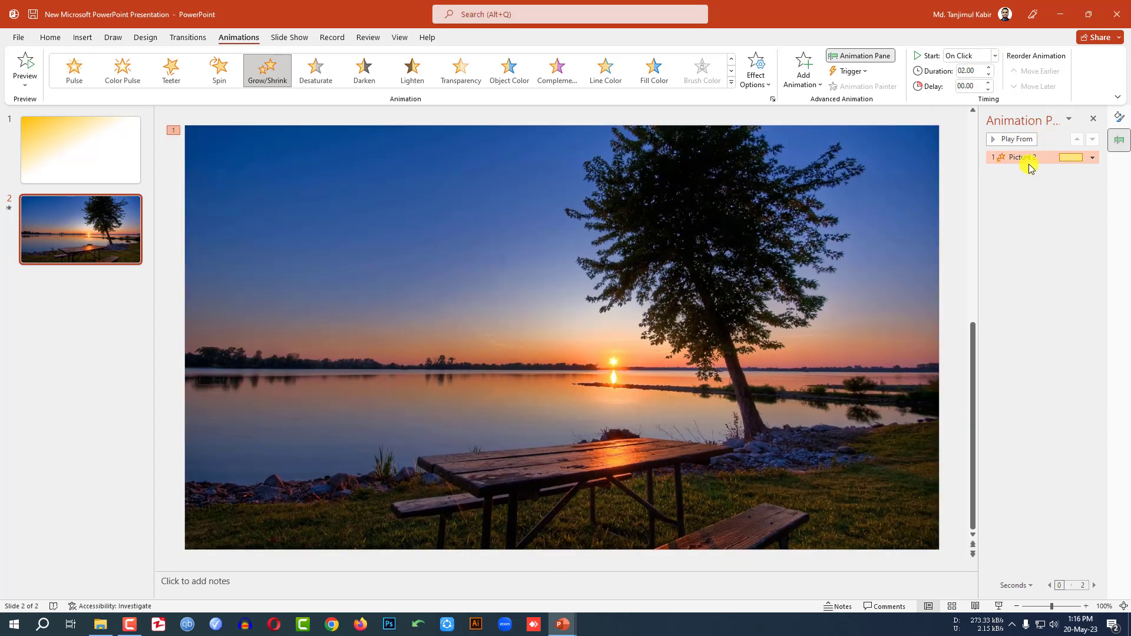
# Make the animation start After Previous and draw a text box near the slide's top-left
pyautogui.click(995, 55)
pyautogui.click(966, 100)
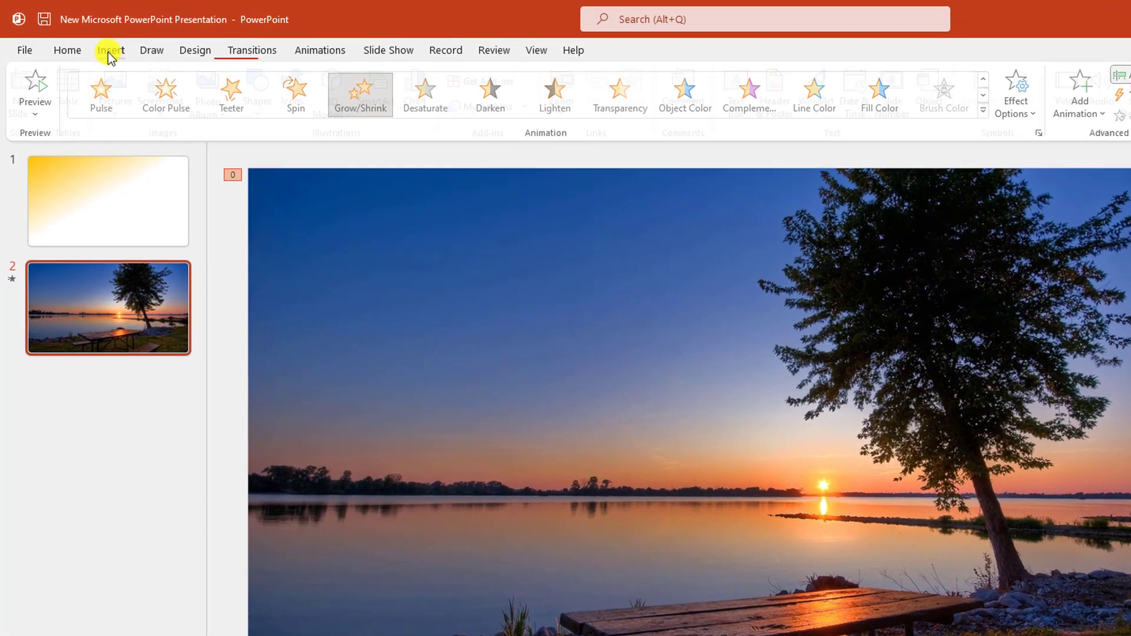
pyautogui.click(82, 37)
pyautogui.click(273, 120)
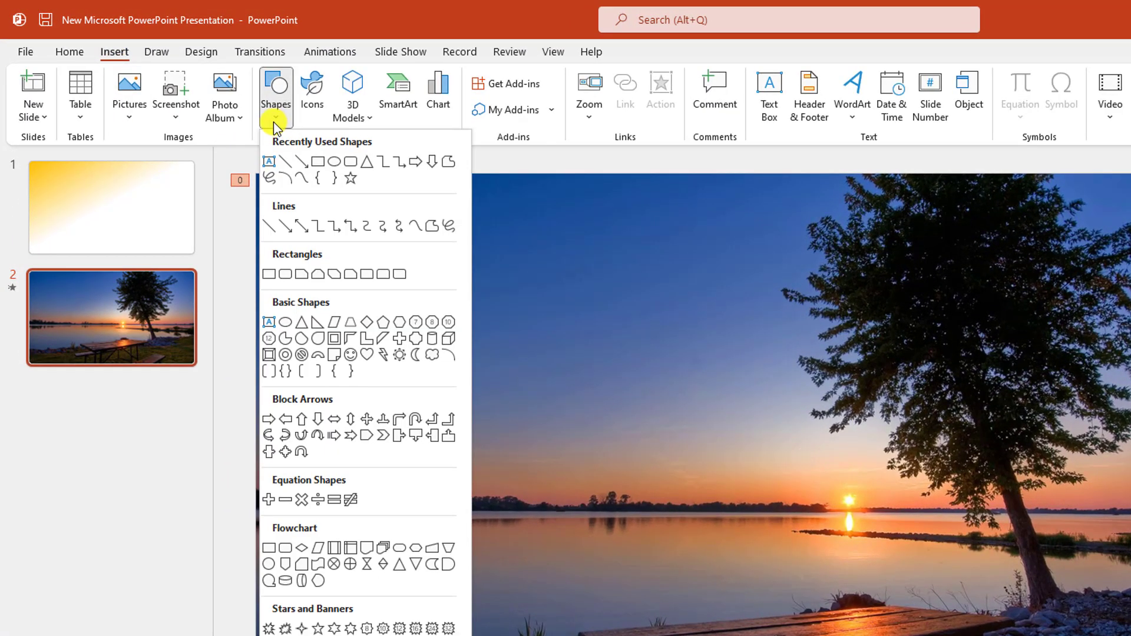
pyautogui.click(268, 162)
pyautogui.moveTo(319, 230); pyautogui.dragTo(480, 297)
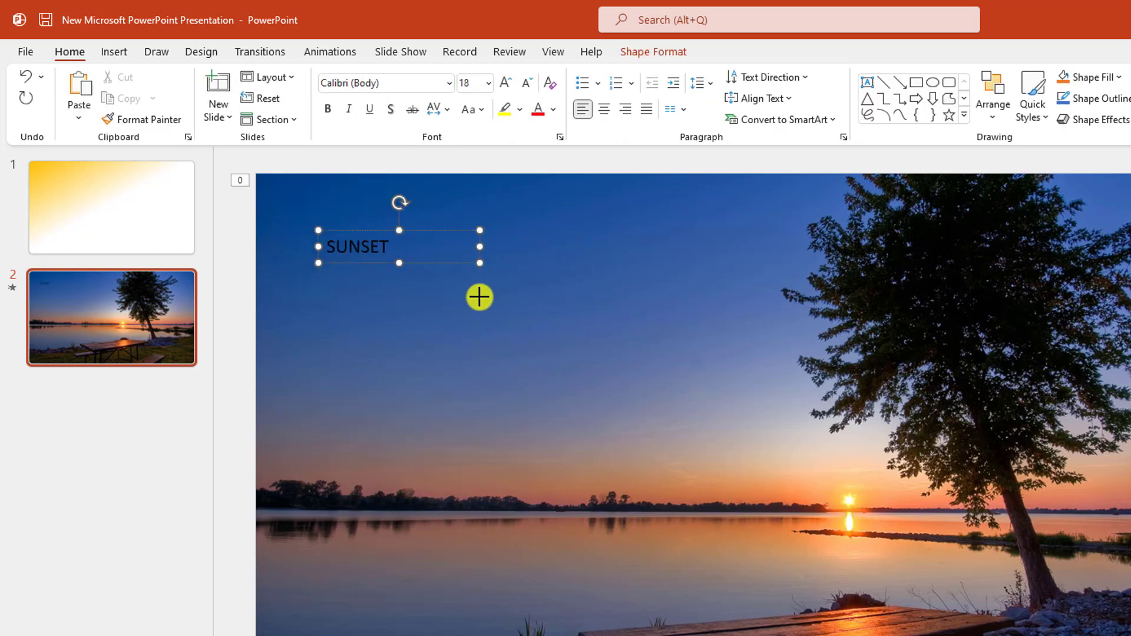
# Format SUNSET as white Anton 44 pt and move the box down and right
pyautogui.hotkey('ctrl', 'a')
pyautogui.click(424, 83)
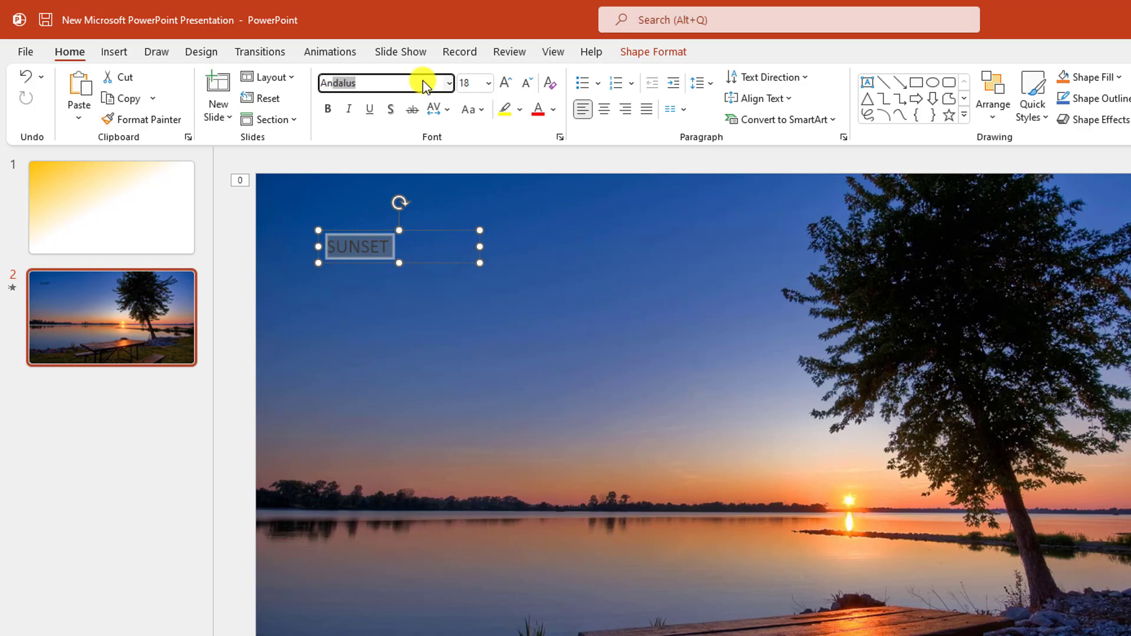
pyautogui.press('Return')
pyautogui.click(505, 83)
pyautogui.click(505, 82)
pyautogui.click(505, 82)
pyautogui.click(505, 83)
pyautogui.click(505, 83)
pyautogui.click(505, 83)
pyautogui.click(505, 82)
pyautogui.click(553, 109)
pyautogui.click(532, 147)
pyautogui.moveTo(483, 271); pyautogui.dragTo(546, 330)
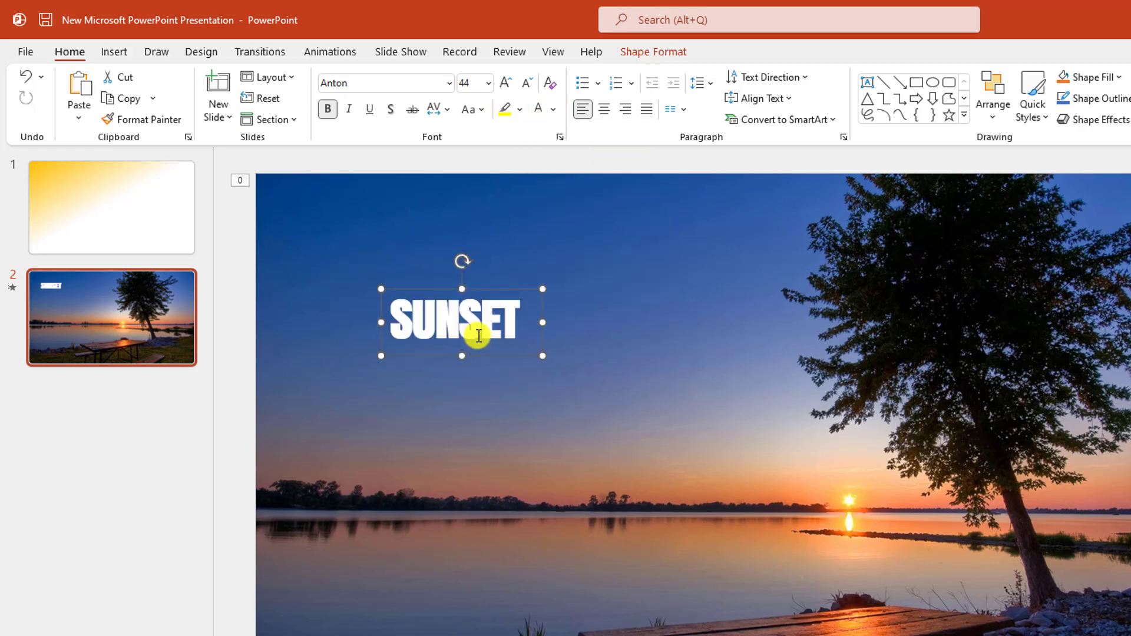
pyautogui.click(113, 51)
# Draw a text box below the SUNSET heading and paste the Lorem Ipsum paragraph
pyautogui.click(277, 118)
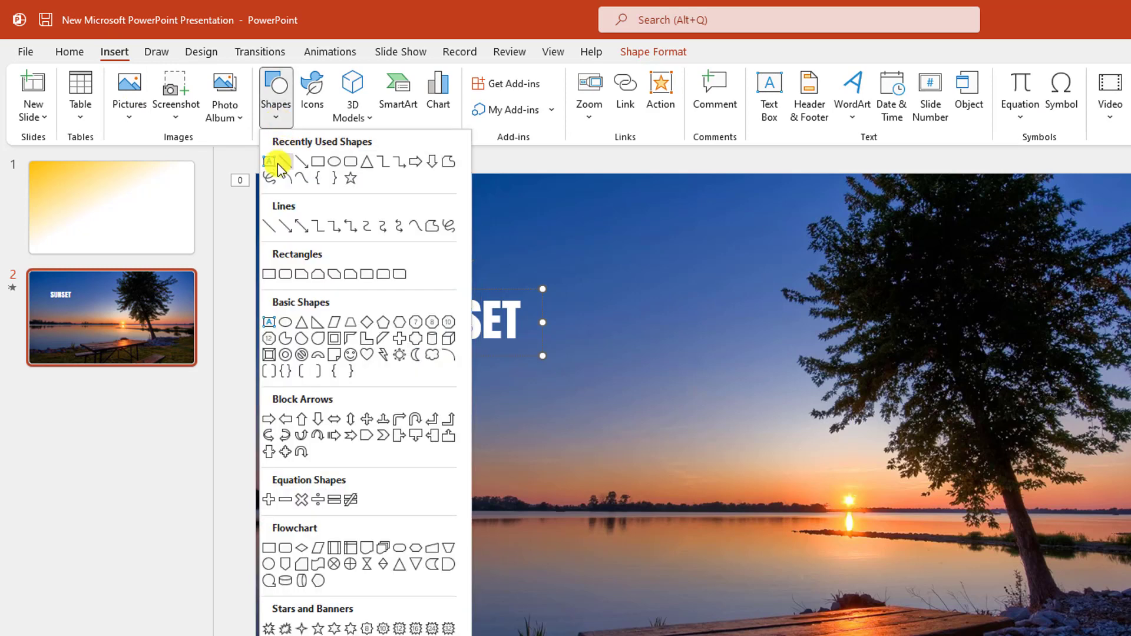
pyautogui.click(271, 161)
pyautogui.moveTo(309, 388); pyautogui.dragTo(607, 635)
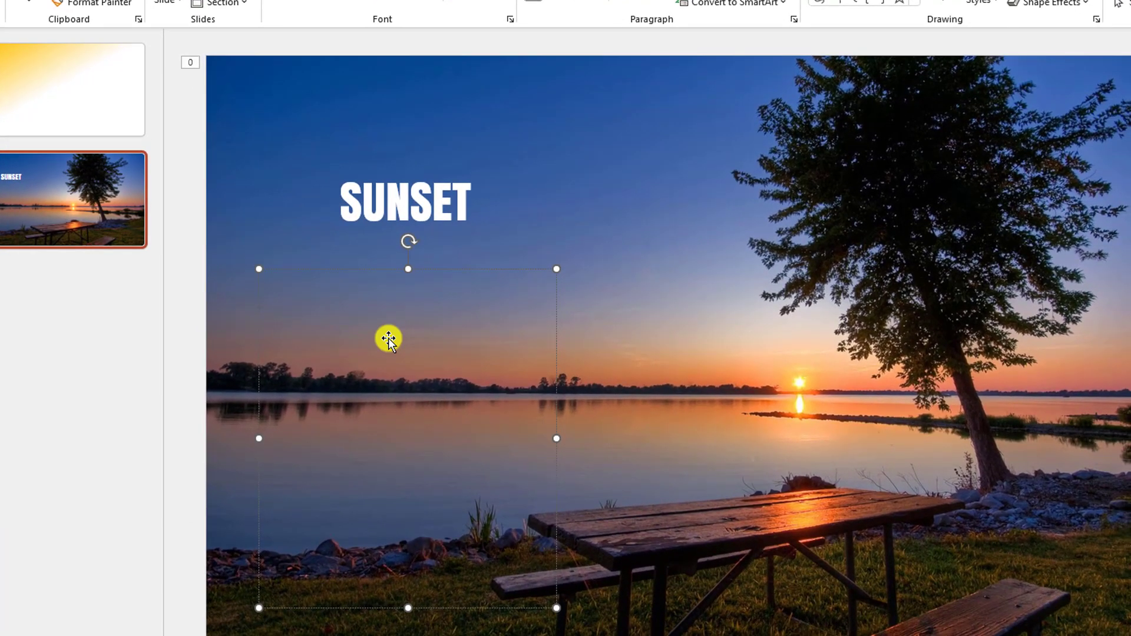
pyautogui.write("Lorem Ipsum is simply dummy text of the printing and typesetting industry. Lorem Ipsum has been the industry's standard dummy text ever since the 1500s, when an unknown printer took a galley of type and scrambled it to make a type specimen book. It has survived not only five centuries, but also the leap into electronic typesetting, remaining essentially unchanged. It was popularised in the 1960s with the release of Letraset sheets containing Lorem Ipsum passages.")
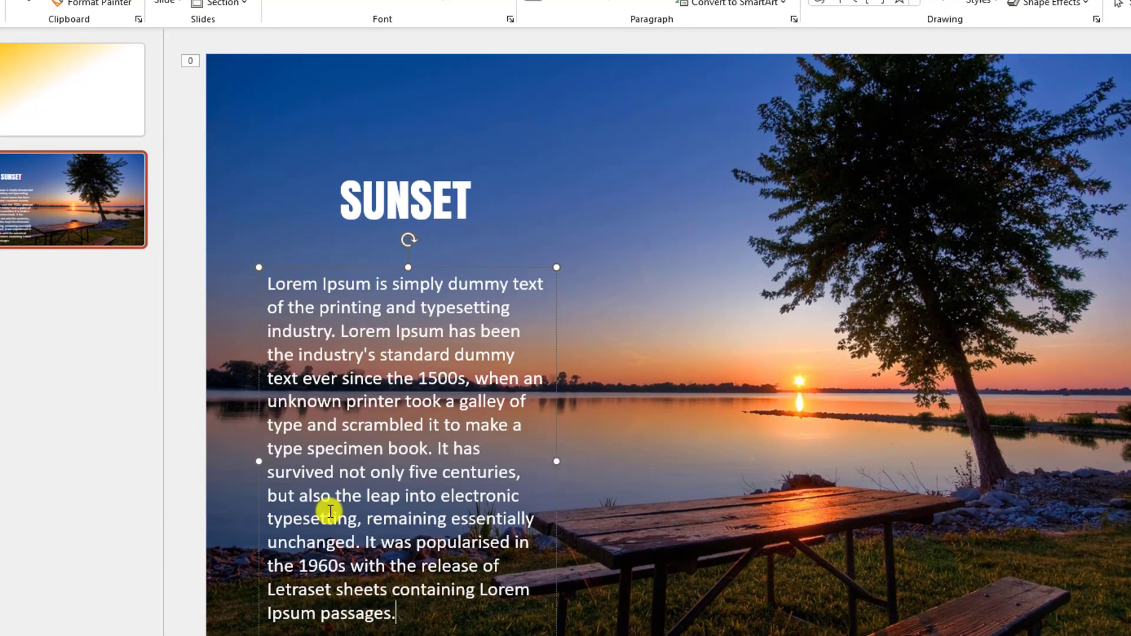
# Justify the paragraph, move it up under the heading, and widen the box
pyautogui.keyDown('shift'); pyautogui.click(258, 293); pyautogui.keyUp('shift')
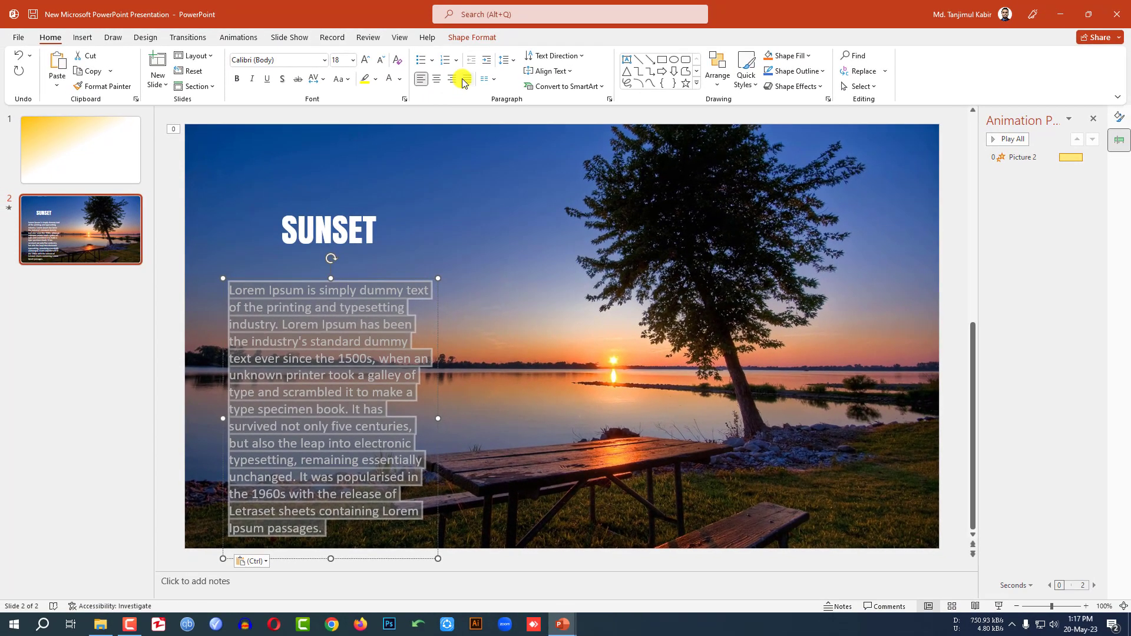
pyautogui.click(573, 7)
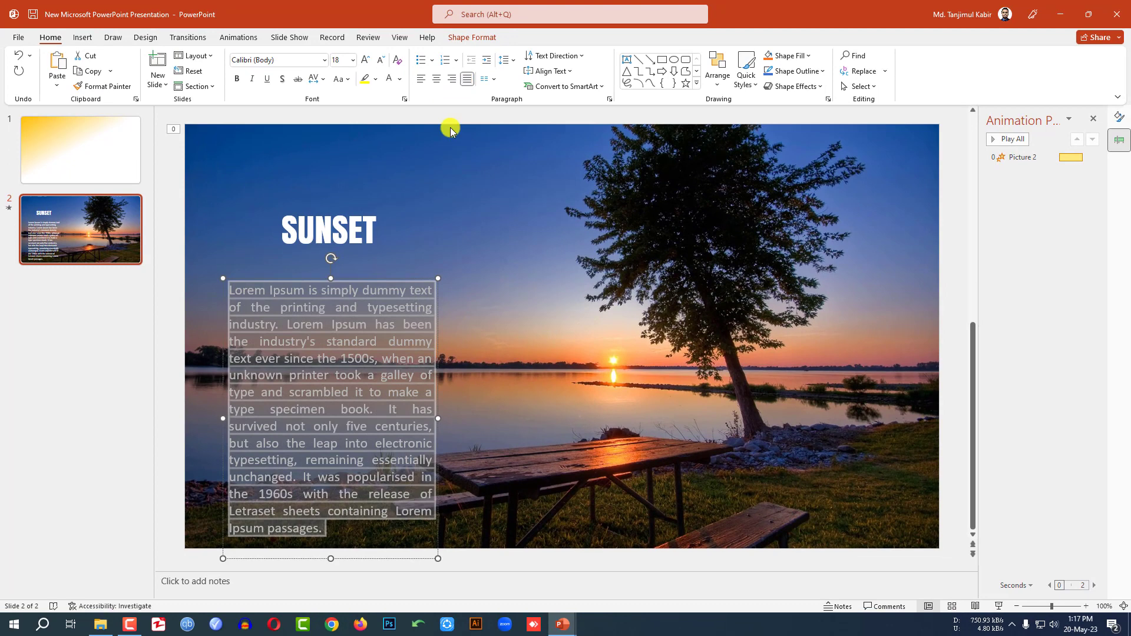
pyautogui.moveTo(363, 281); pyautogui.dragTo(362, 260)
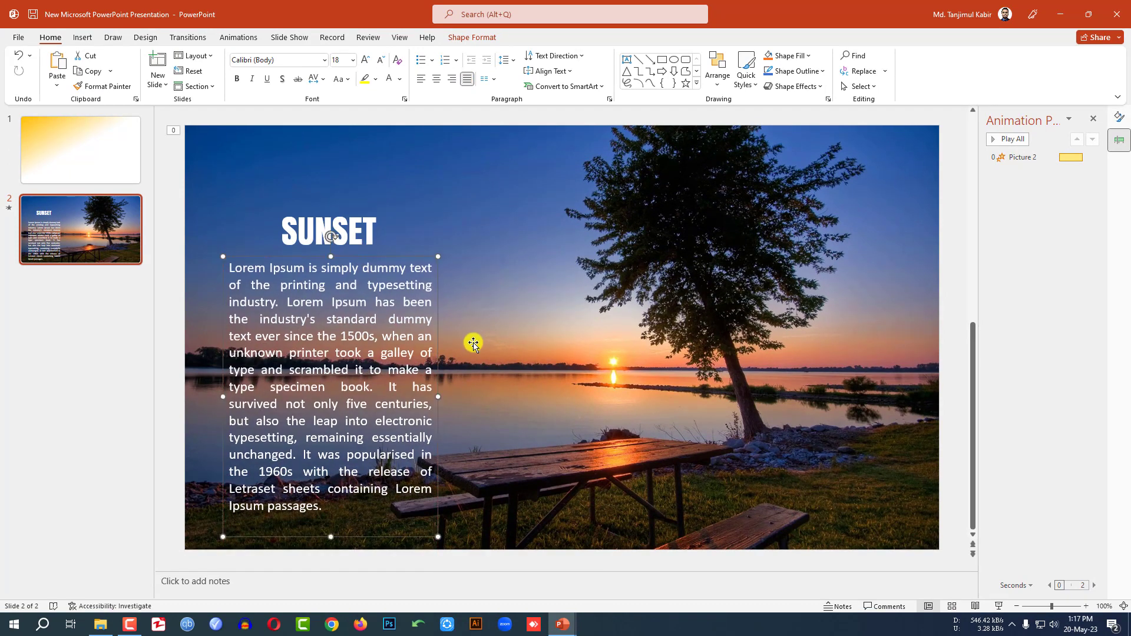
pyautogui.moveTo(440, 398); pyautogui.dragTo(466, 396)
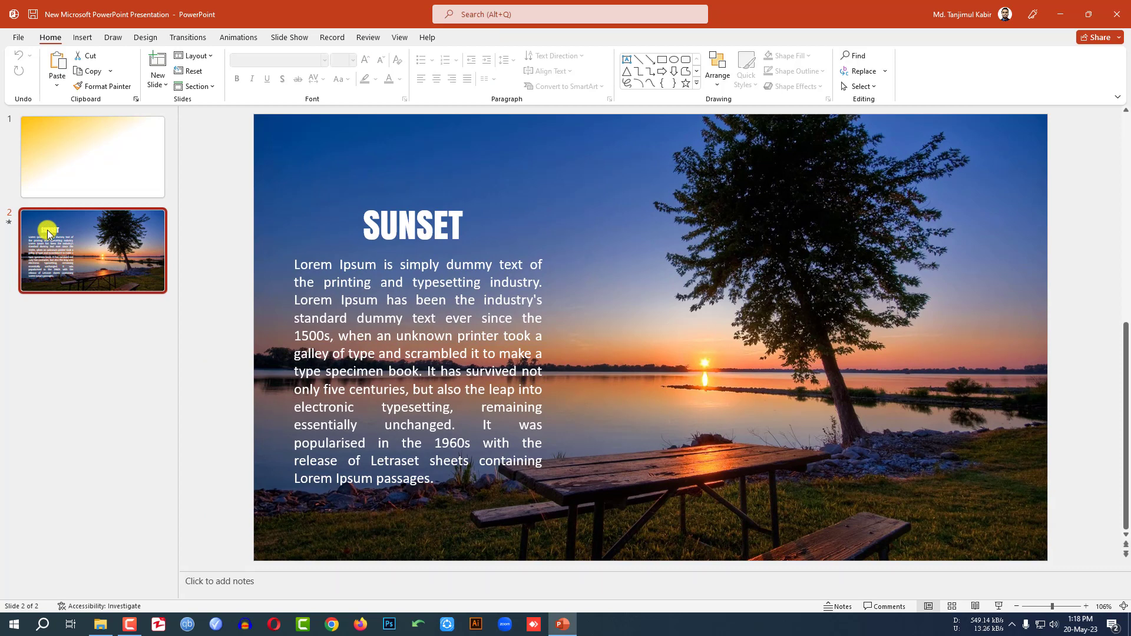
# Duplicate slide 2 as slide 3 and replace its photo with the 5101327 image
pyautogui.rightClick(47, 233)
pyautogui.click(90, 352)
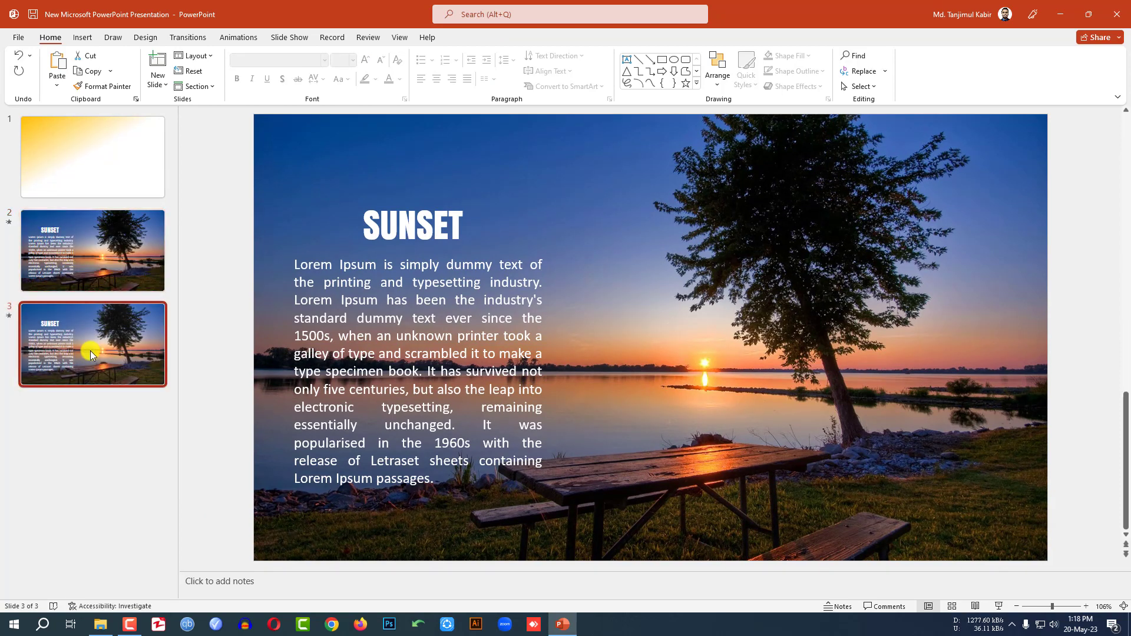
pyautogui.click(651, 273)
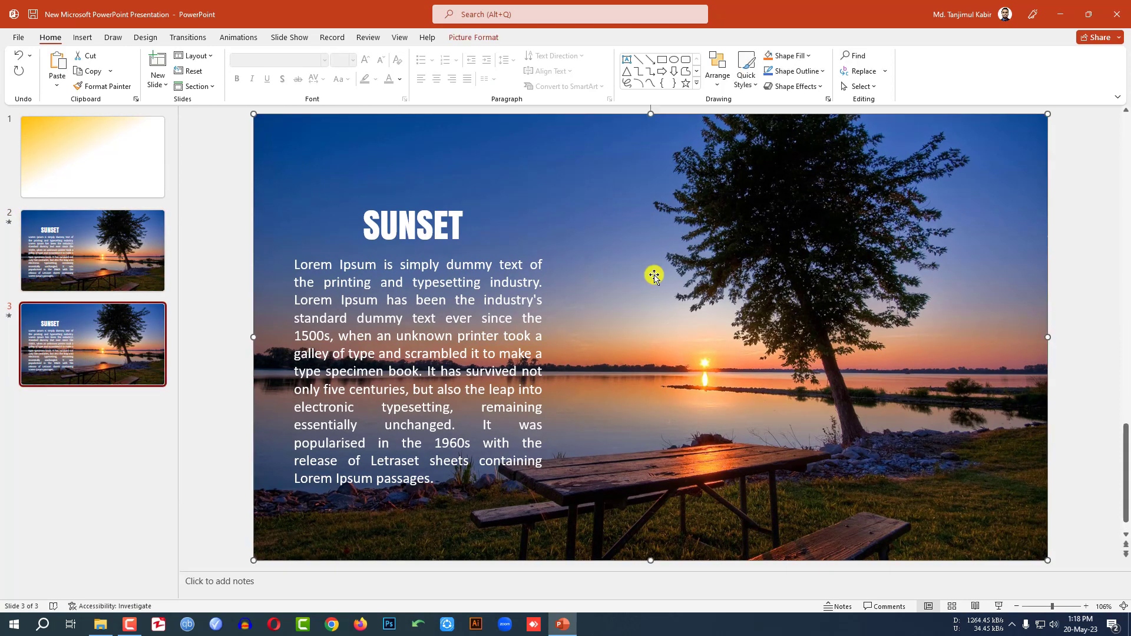
pyautogui.rightClick(654, 274)
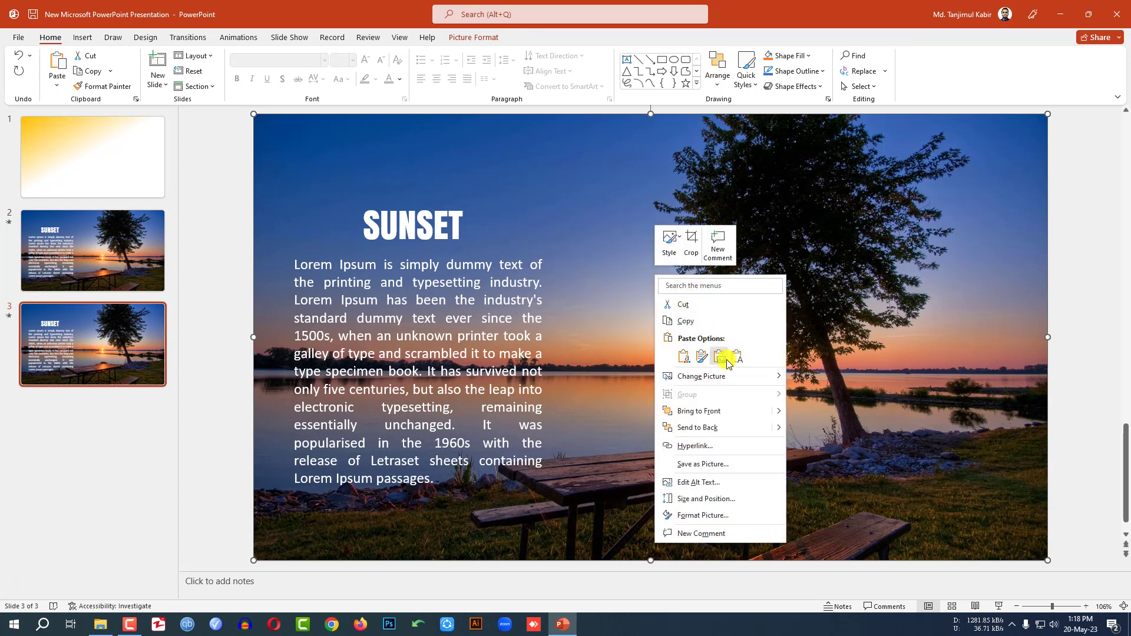
pyautogui.moveTo(732, 376)
pyautogui.click(828, 379)
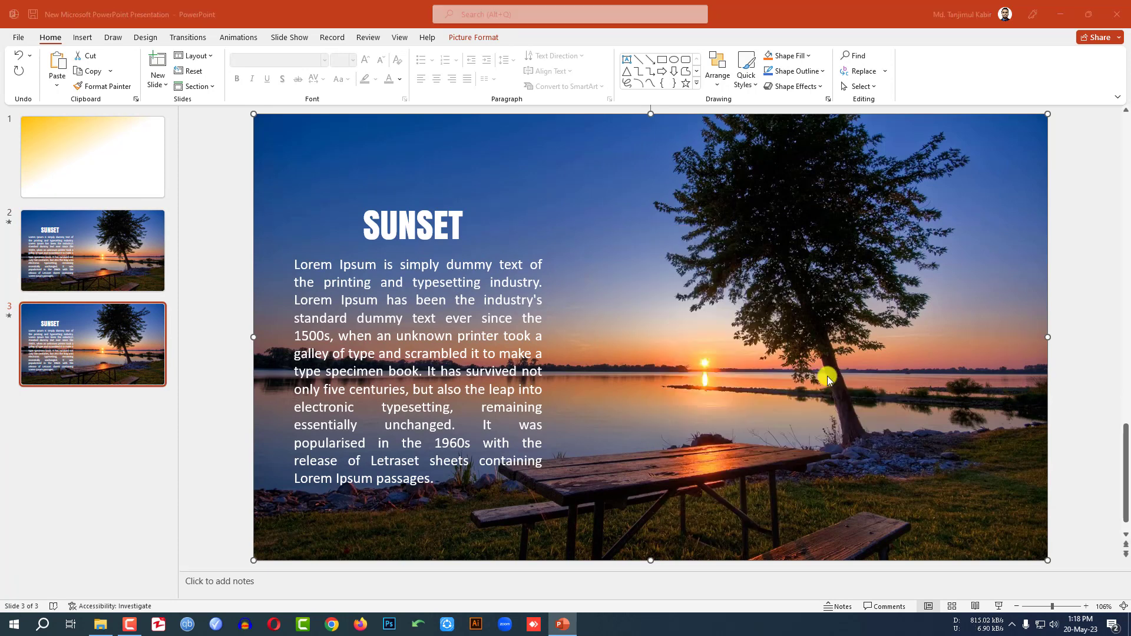
pyautogui.click(299, 139)
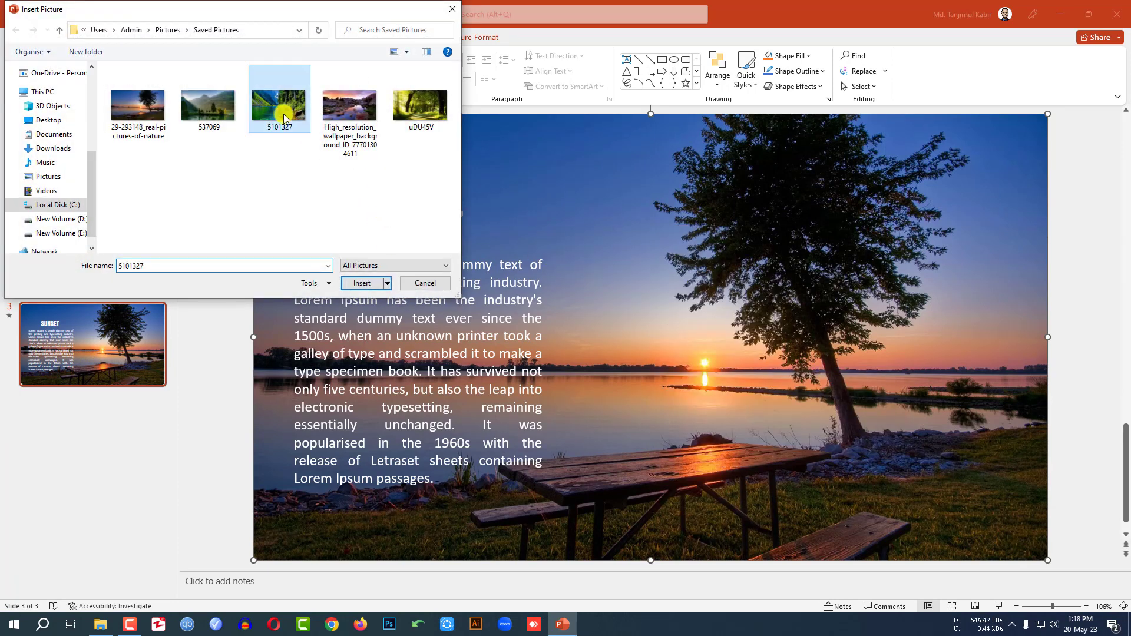
pyautogui.click(360, 284)
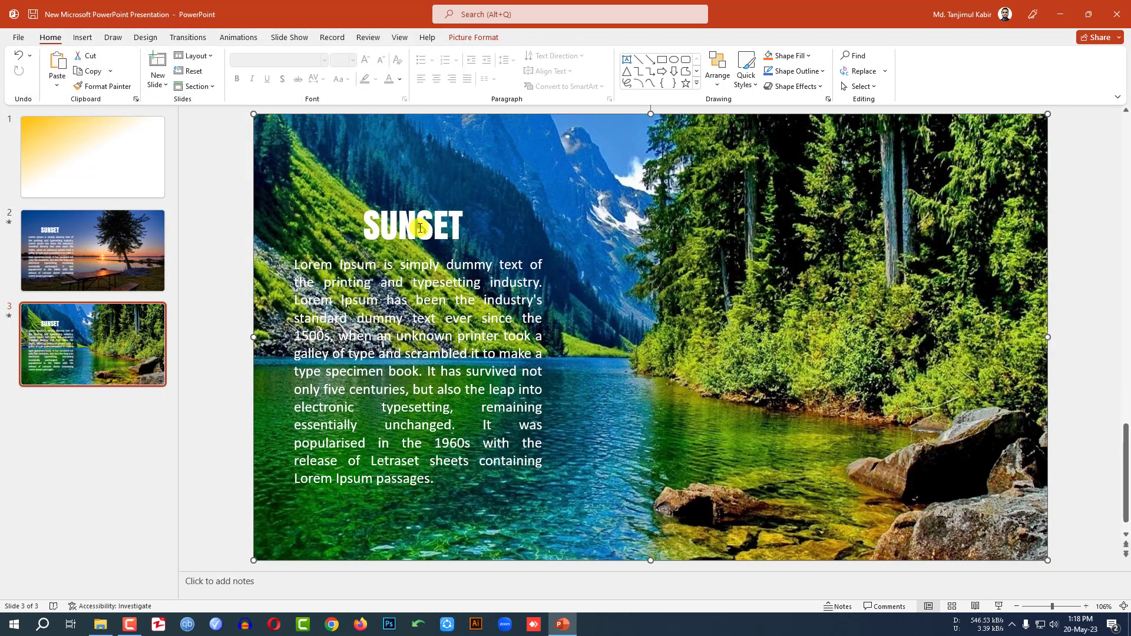
# Retitle slide 3 FOREST and duplicate it as slide 4
pyautogui.doubleClick(420, 229)
pyautogui.write('FOREST')
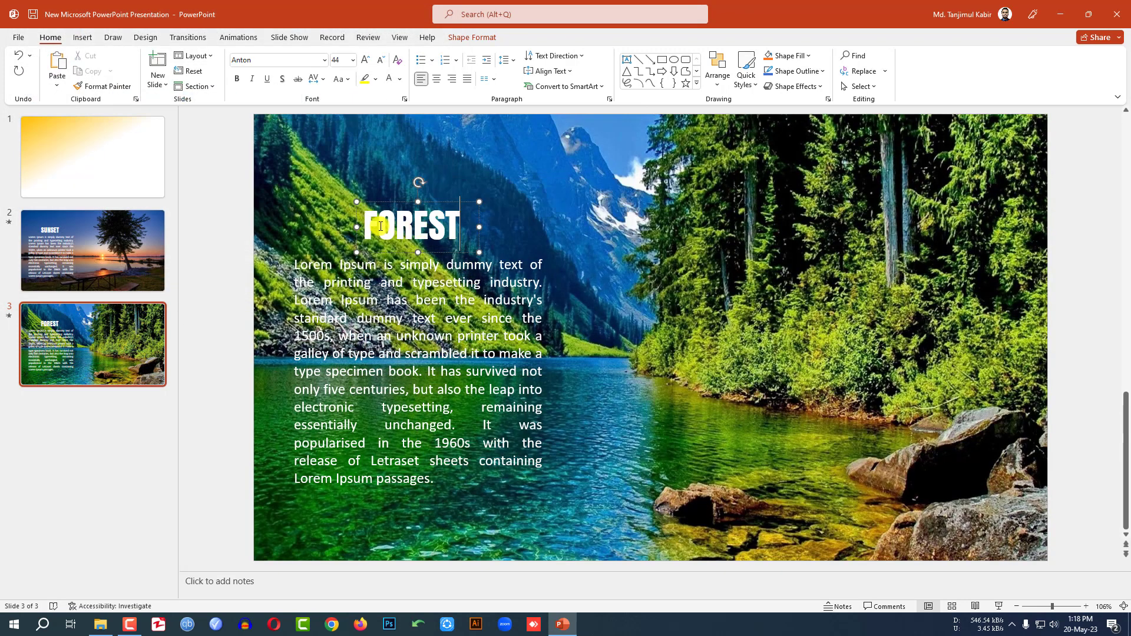
pyautogui.rightClick(73, 349)
pyautogui.click(118, 207)
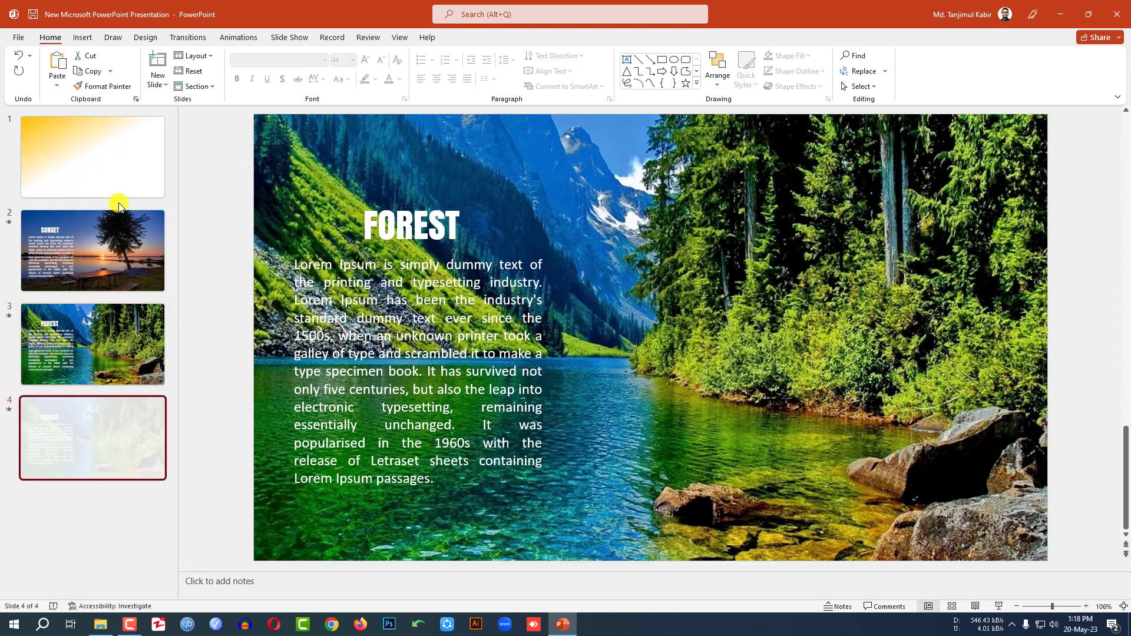
# Replace slide 4's photo with the high-resolution rocky sunset wallpaper and retitle it RIVER
pyautogui.click(594, 327)
pyautogui.rightClick(604, 324)
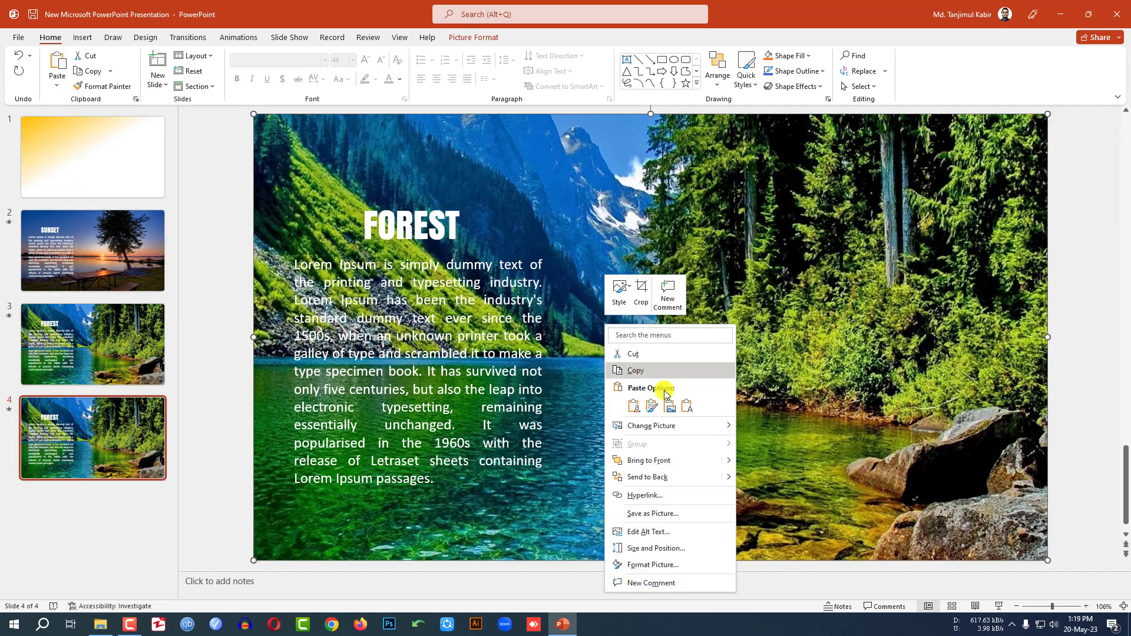
pyautogui.moveTo(660, 424)
pyautogui.click(747, 420)
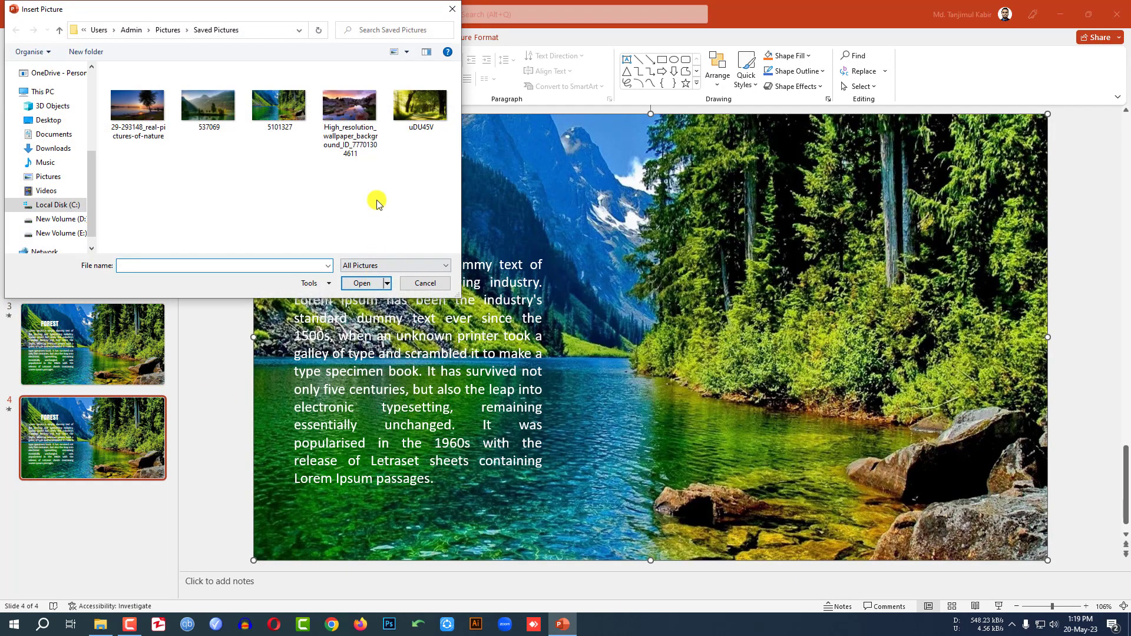
pyautogui.click(348, 110)
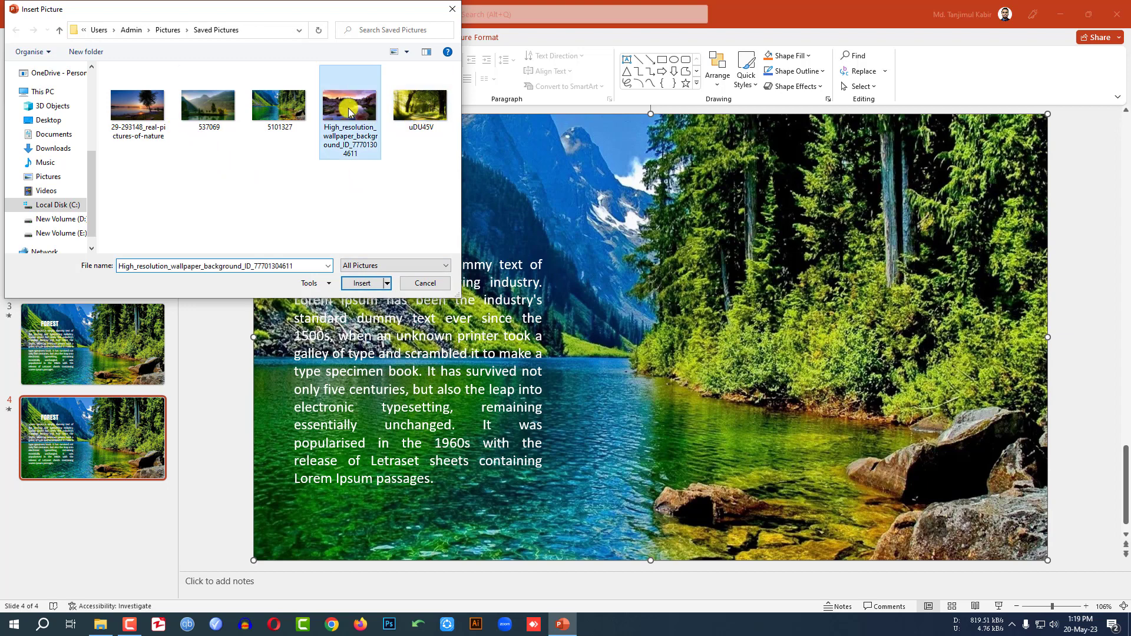
pyautogui.click(362, 284)
pyautogui.doubleClick(409, 229)
pyautogui.write('RIVER')
# Duplicate slide 4 as slide 5 with the 537069 photo titled MOUNTAIN, then return to slide 1
pyautogui.rightClick(112, 430)
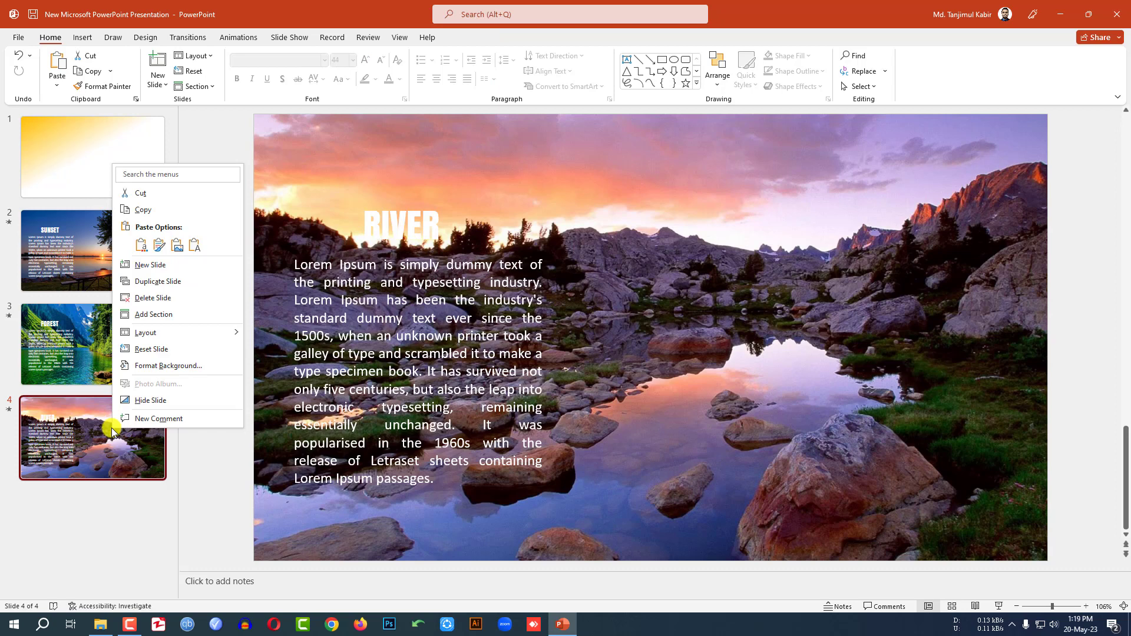
pyautogui.click(156, 281)
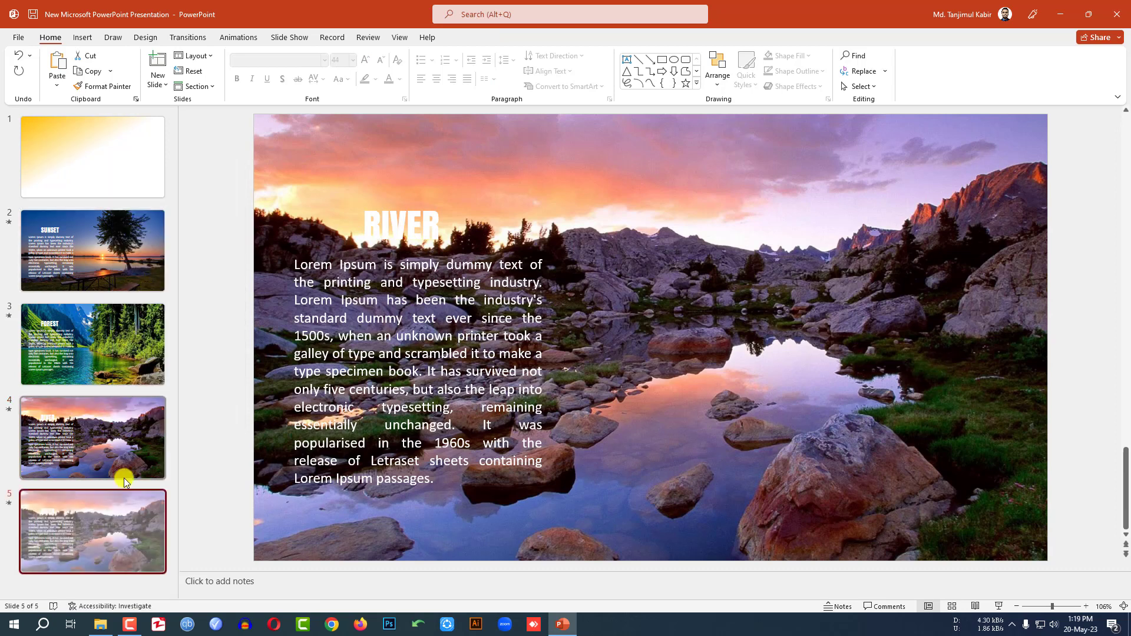
pyautogui.rightClick(714, 271)
pyautogui.moveTo(772, 374)
pyautogui.click(864, 376)
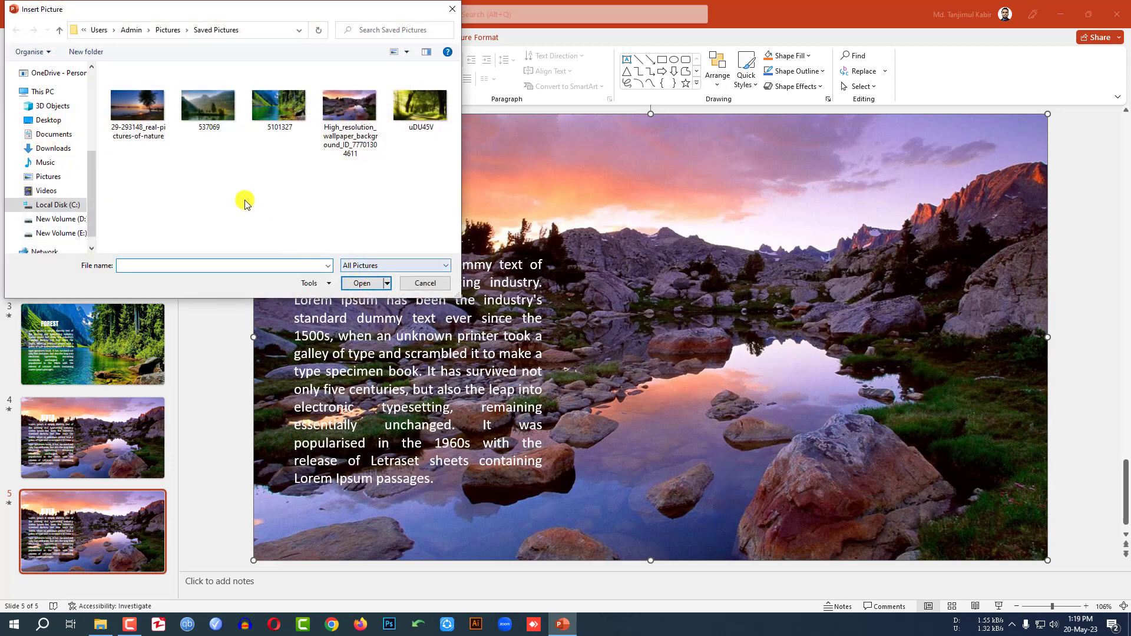
pyautogui.click(208, 106)
pyautogui.click(360, 283)
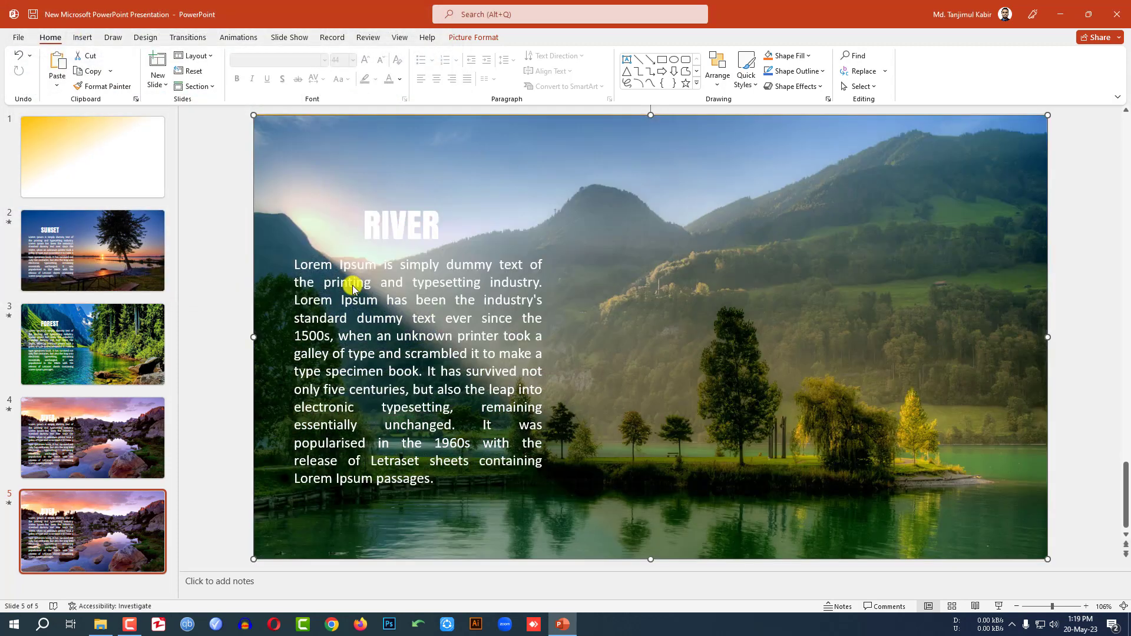
pyautogui.doubleClick(401, 229)
pyautogui.write('MOUNTAIN')
pyautogui.click(108, 161)
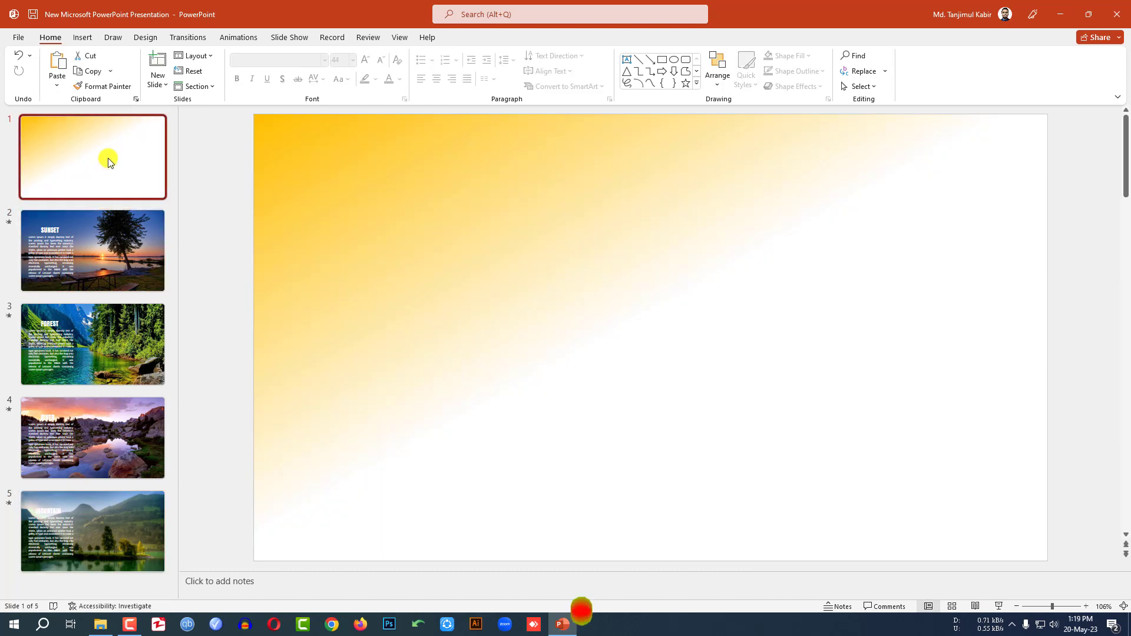
# Add Slide Zooms for slides 2, 3, 4 and 5 to the title slide
pyautogui.click(83, 37)
pyautogui.click(425, 83)
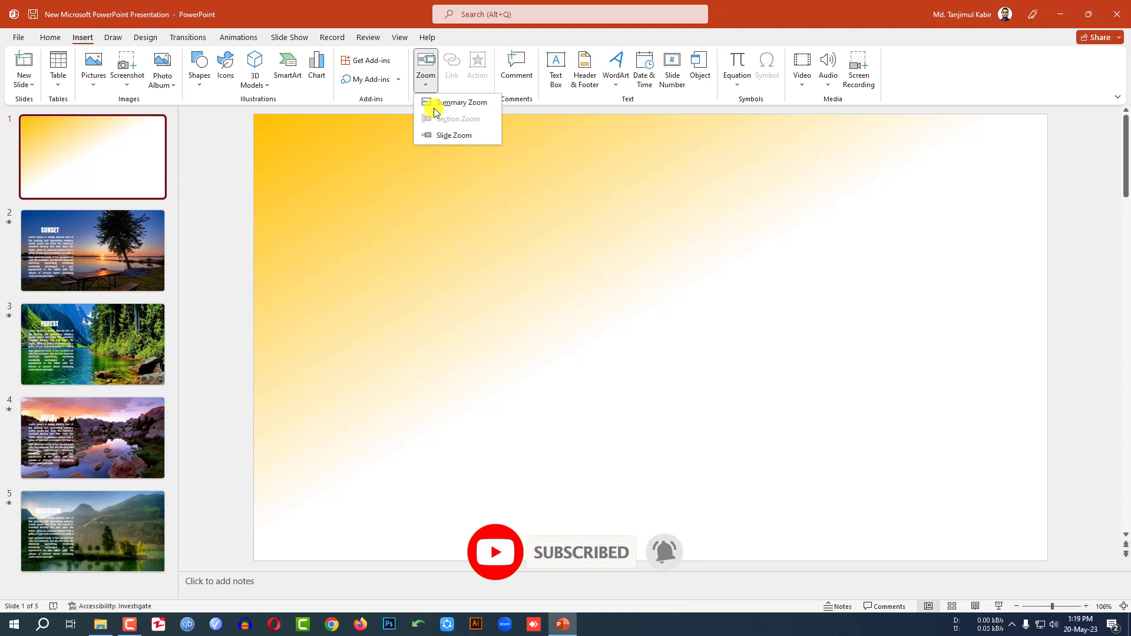
pyautogui.click(444, 137)
pyautogui.click(460, 281)
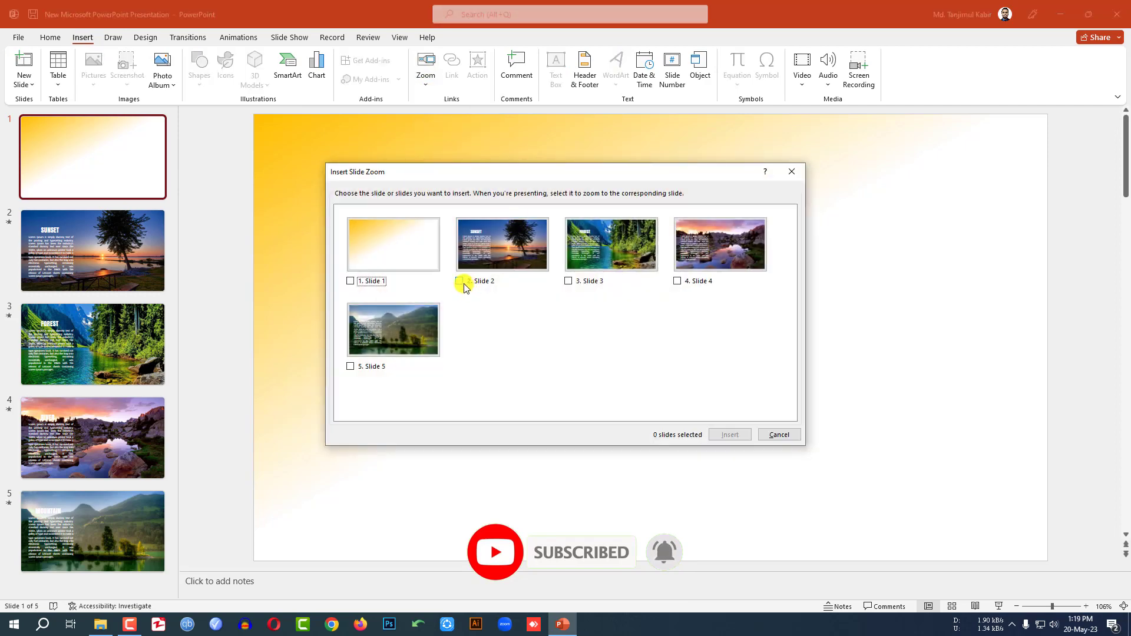
pyautogui.click(642, 285)
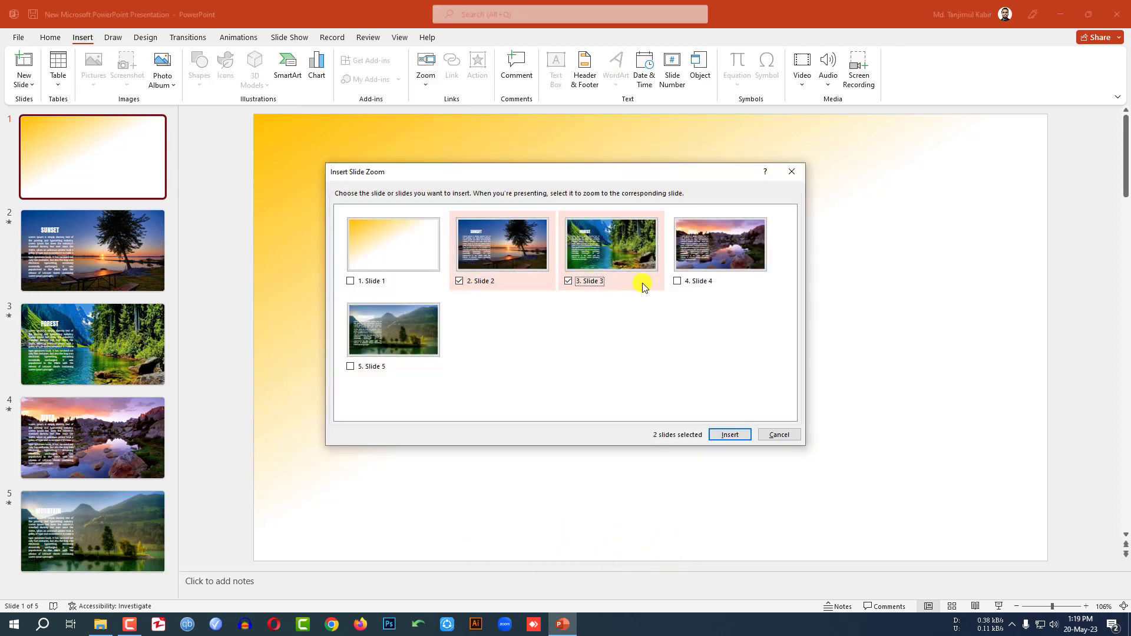
pyautogui.click(681, 285)
pyautogui.click(351, 367)
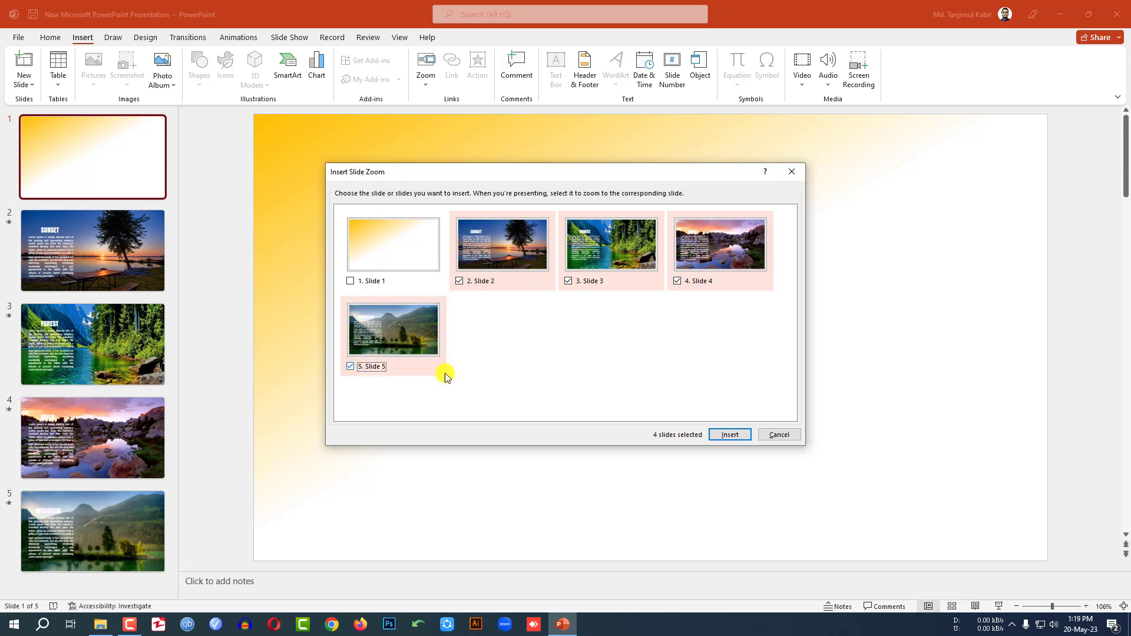
pyautogui.click(730, 435)
# Spread the Mountain, River and Sunset zoom cards out of the stack into a row
pyautogui.moveTo(696, 353); pyautogui.dragTo(891, 384)
pyautogui.moveTo(638, 362); pyautogui.dragTo(457, 389)
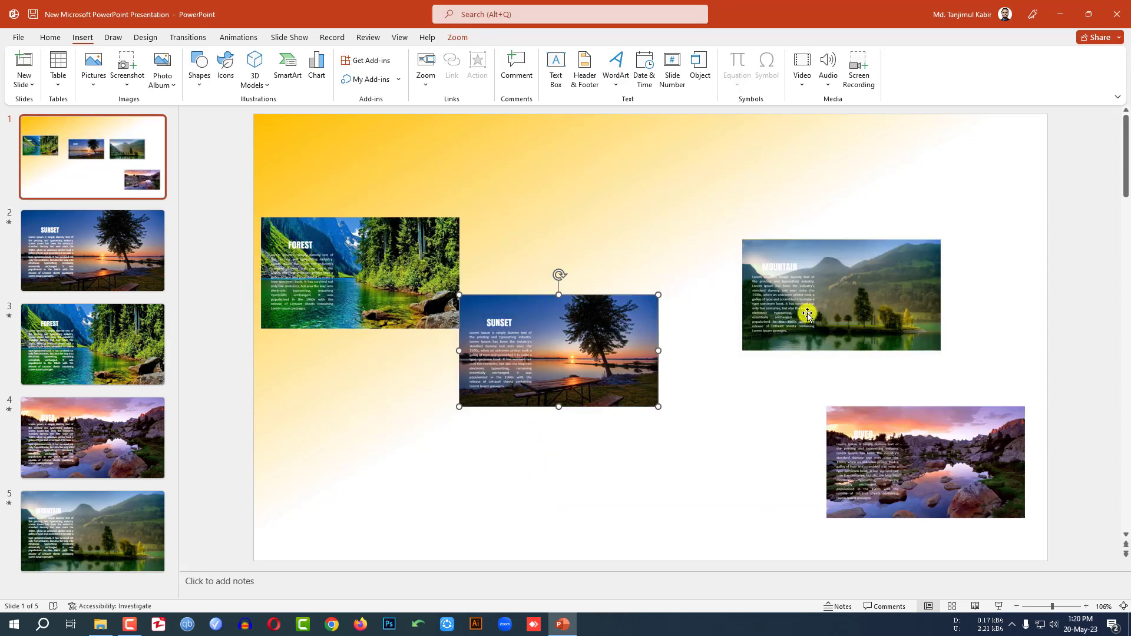
pyautogui.moveTo(560, 379); pyautogui.dragTo(520, 379)
pyautogui.moveTo(841, 304); pyautogui.dragTo(737, 355)
# Shrink the Forest and slide 4 zooms and move them into line with the row
pyautogui.click(449, 224)
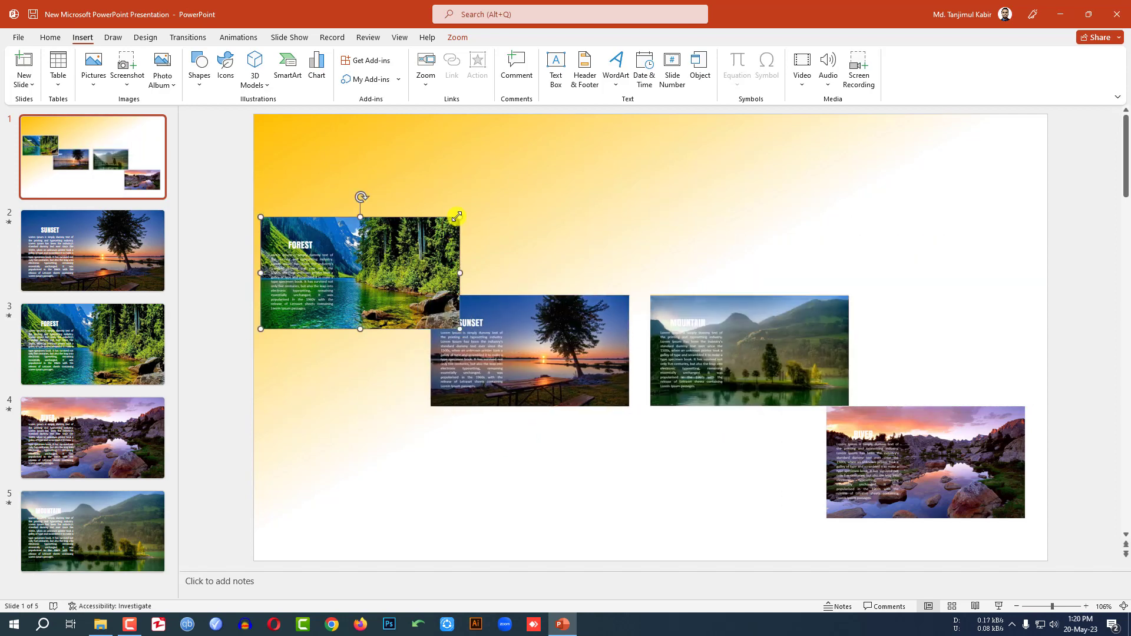
pyautogui.moveTo(451, 221); pyautogui.dragTo(417, 241)
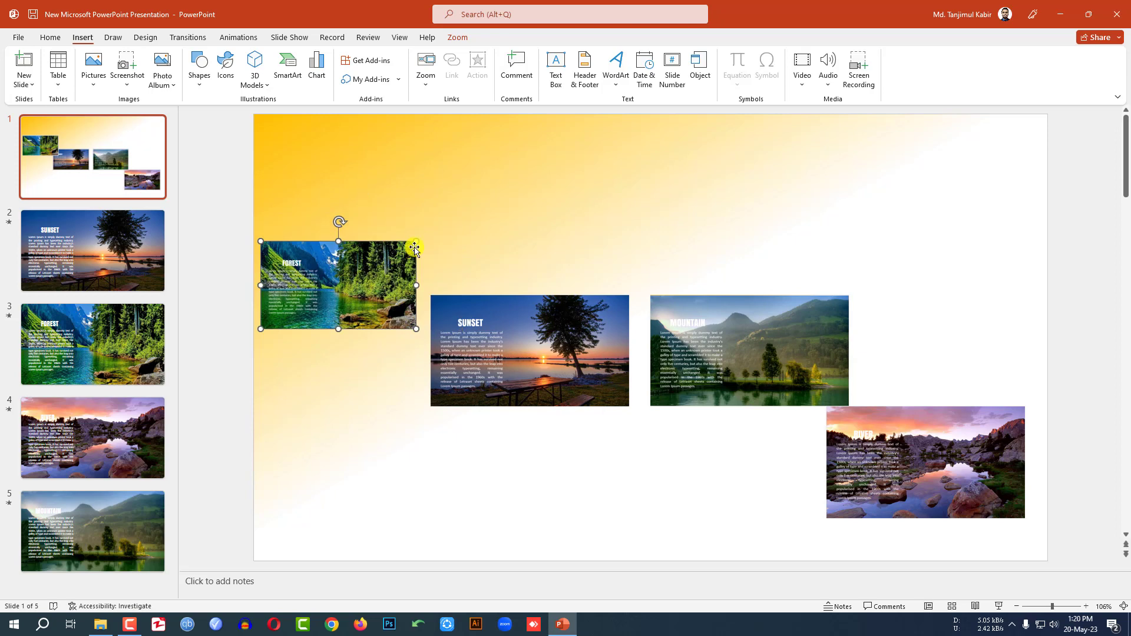
pyautogui.moveTo(365, 280); pyautogui.dragTo(365, 349)
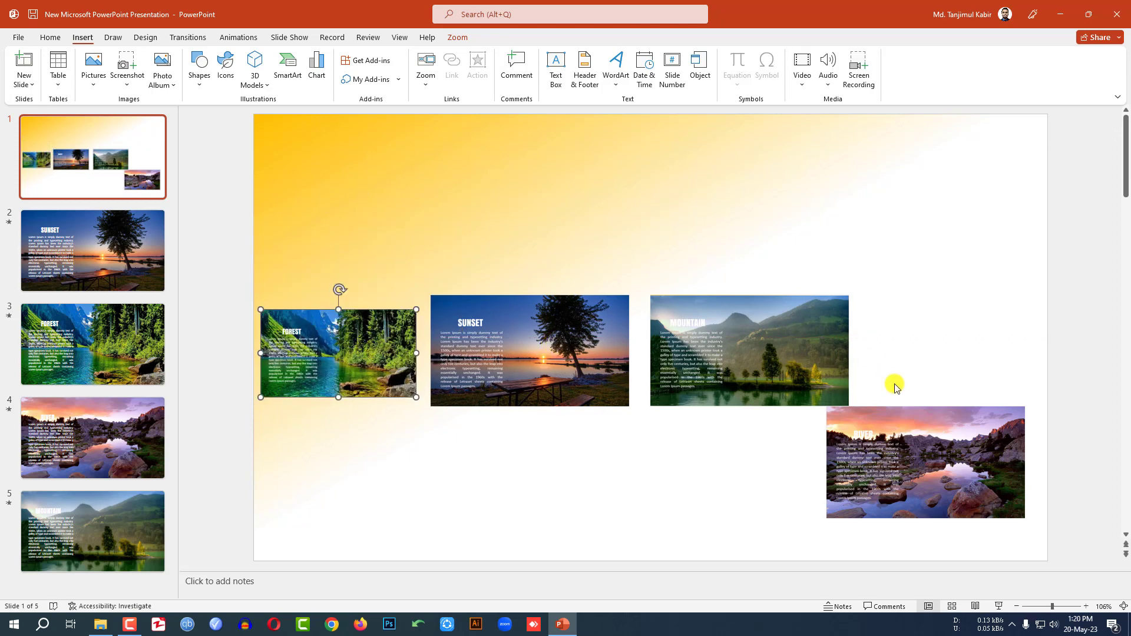
pyautogui.click(906, 447)
pyautogui.moveTo(1021, 406); pyautogui.dragTo(968, 439)
pyautogui.moveTo(911, 470); pyautogui.dragTo(365, 449)
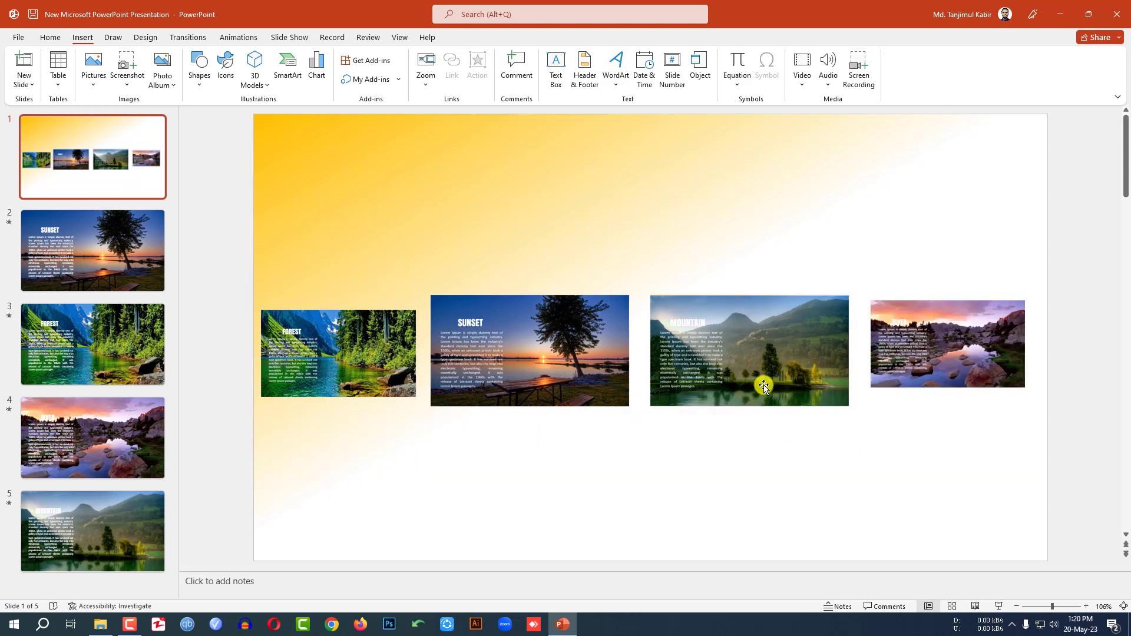
# Place the slide 4 zoom right of Mountain and apply a preset zoom effect to Sunset and Mountain
pyautogui.click(758, 384)
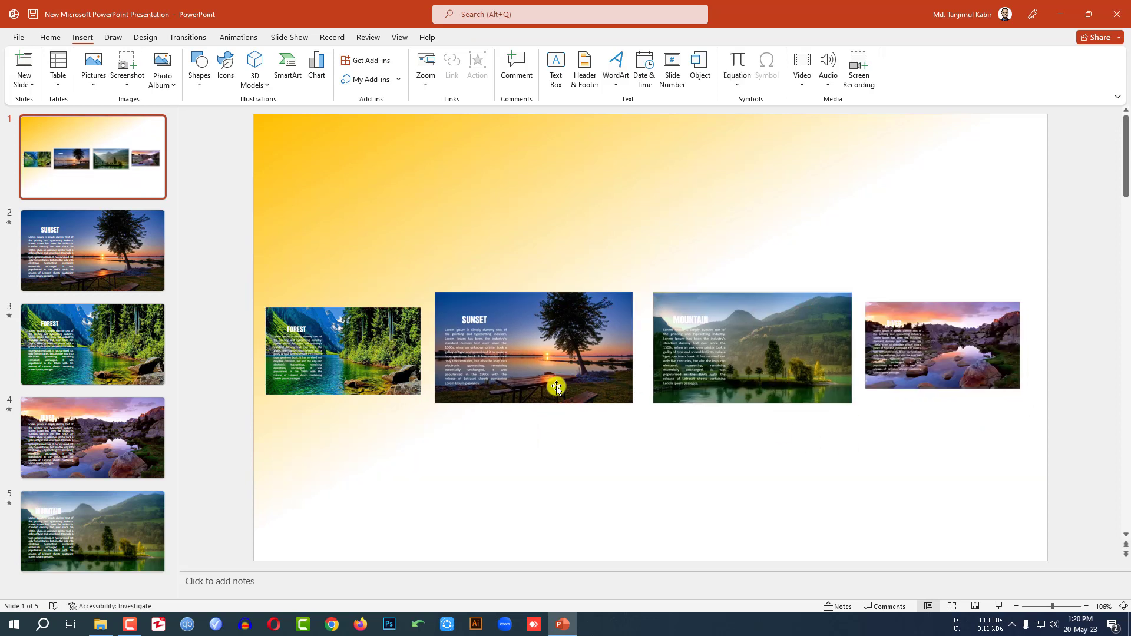
pyautogui.click(557, 387)
pyautogui.keyDown('ctrl'); pyautogui.click(765, 366); pyautogui.keyUp('ctrl')
pyautogui.click(456, 38)
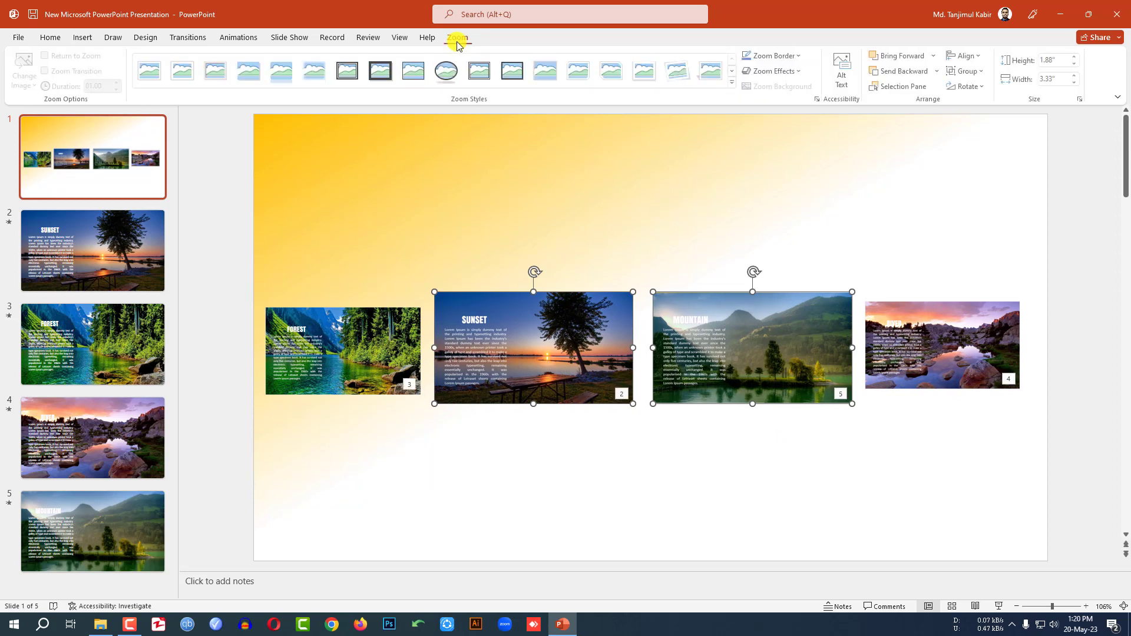
pyautogui.click(798, 71)
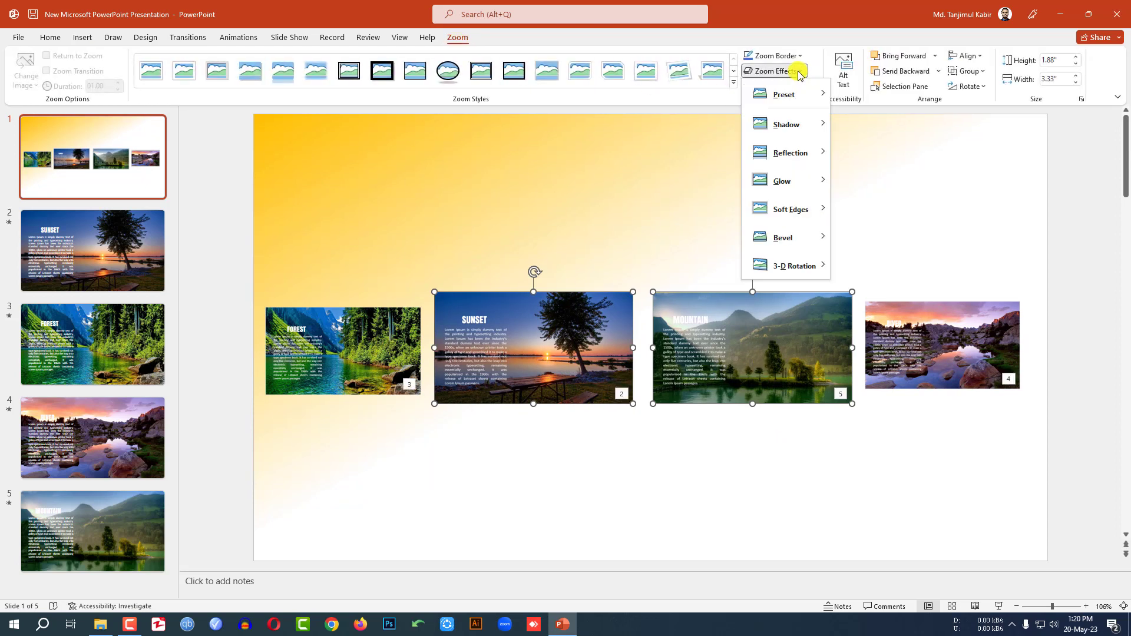
pyautogui.moveTo(795, 93)
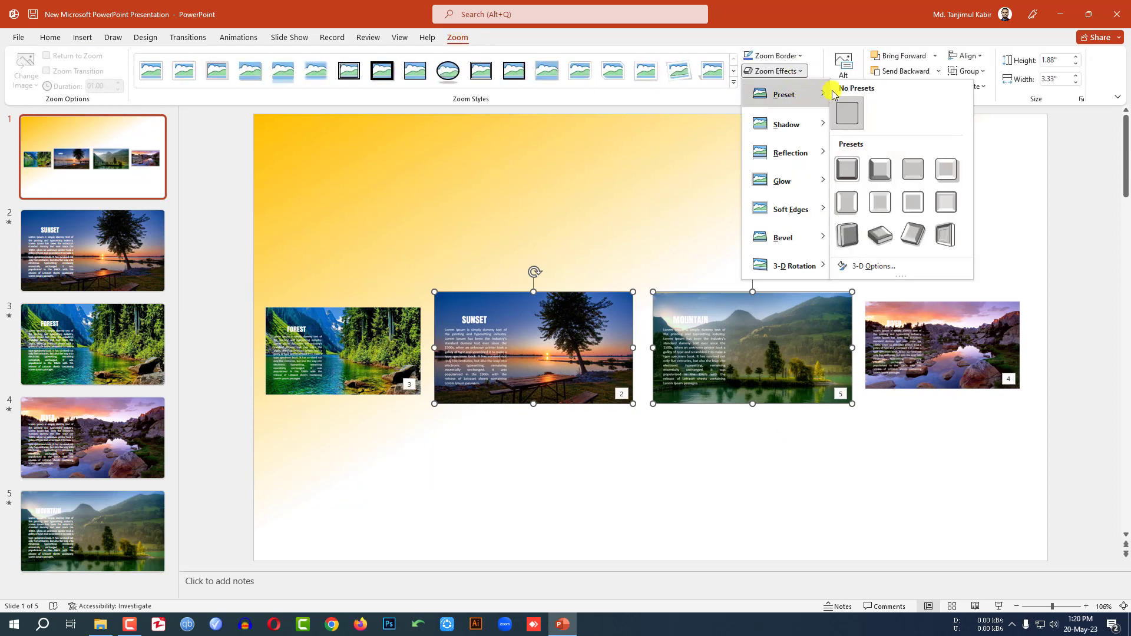
pyautogui.click(872, 175)
# Give the Sunset and Mountain zooms a 10 pt light-orange glow
pyautogui.rightClick(734, 343)
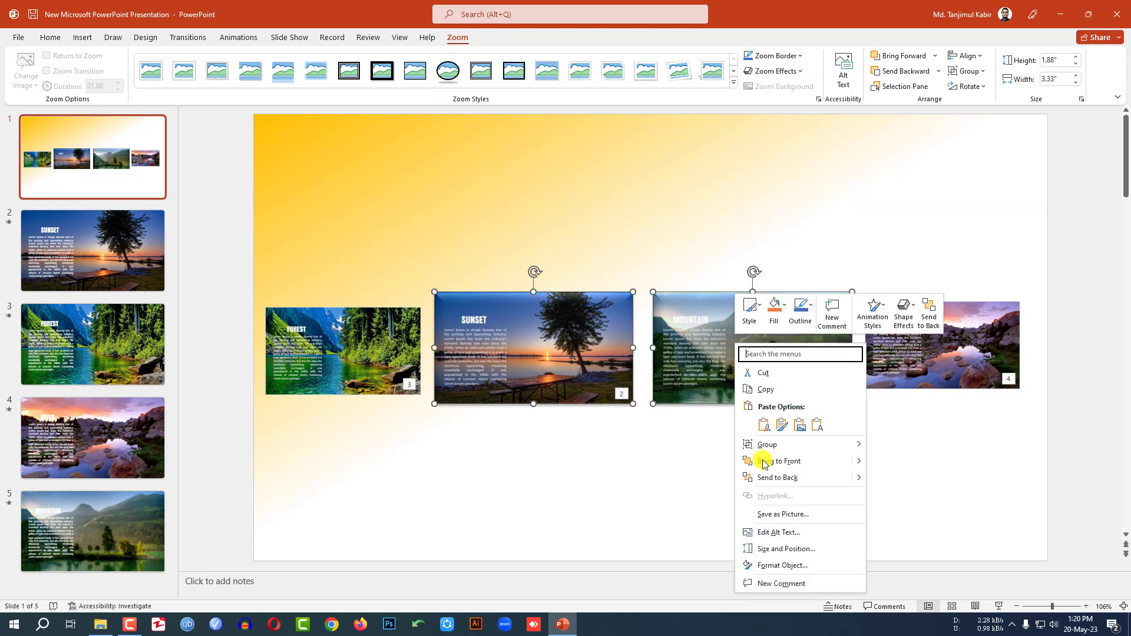
pyautogui.click(782, 566)
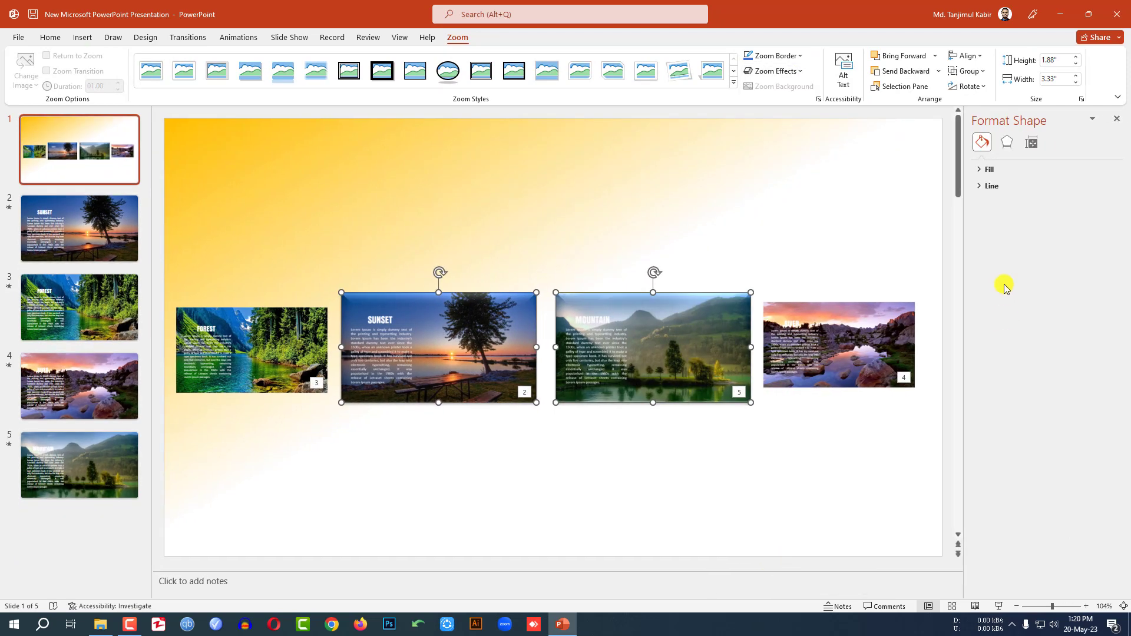
pyautogui.click(1008, 145)
pyautogui.click(992, 205)
pyautogui.click(1100, 240)
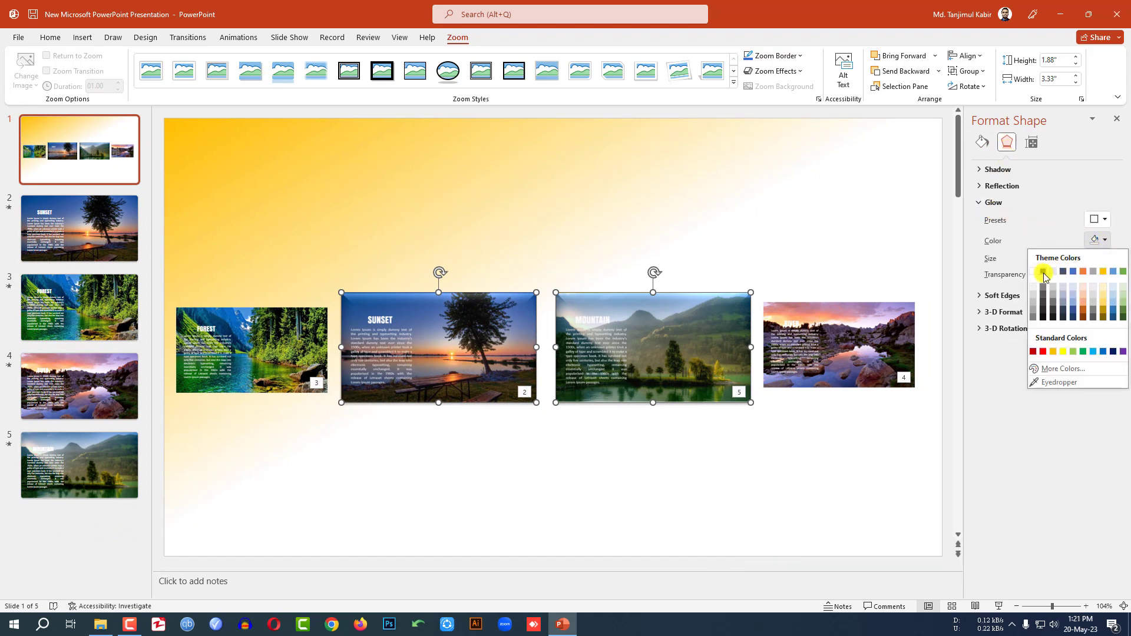
pyautogui.click(1044, 273)
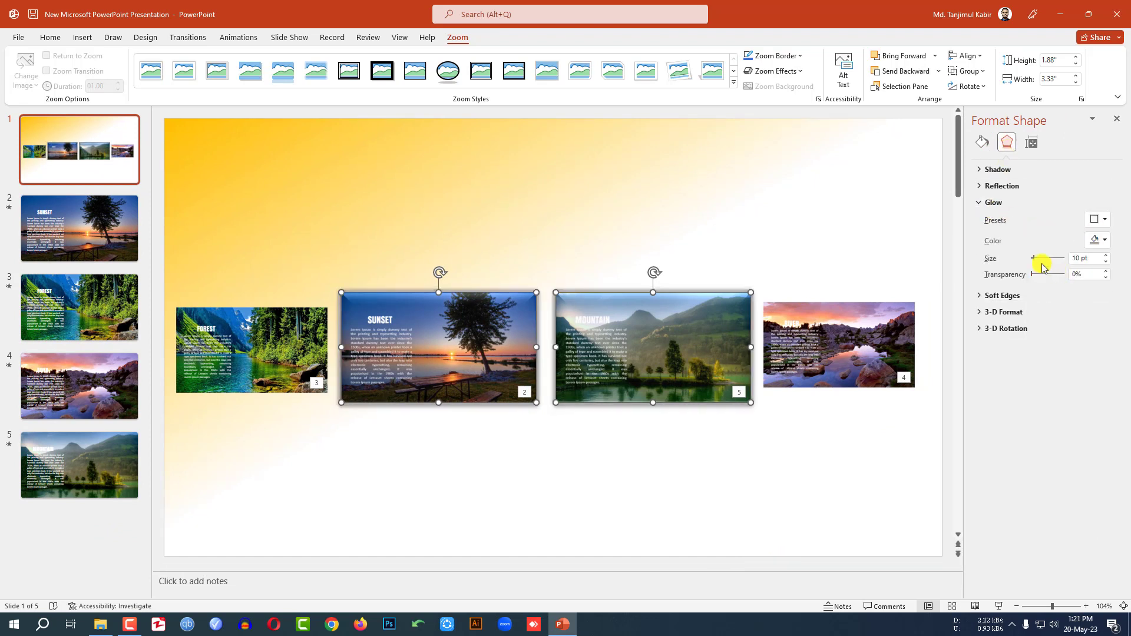
pyautogui.click(1104, 240)
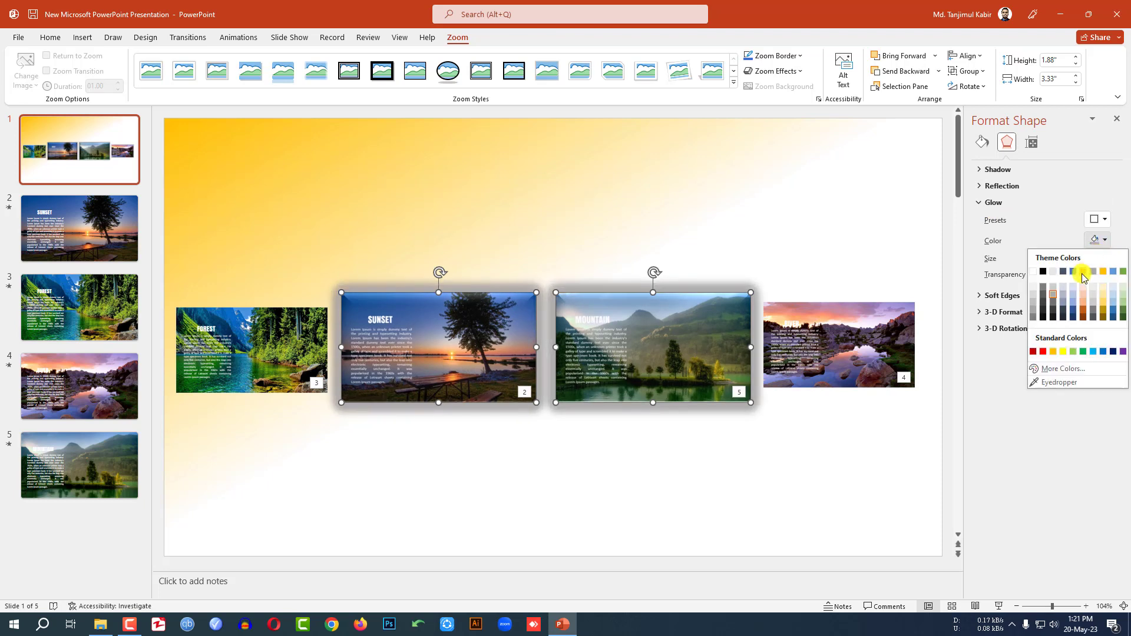
pyautogui.click(1083, 287)
pyautogui.click(1106, 242)
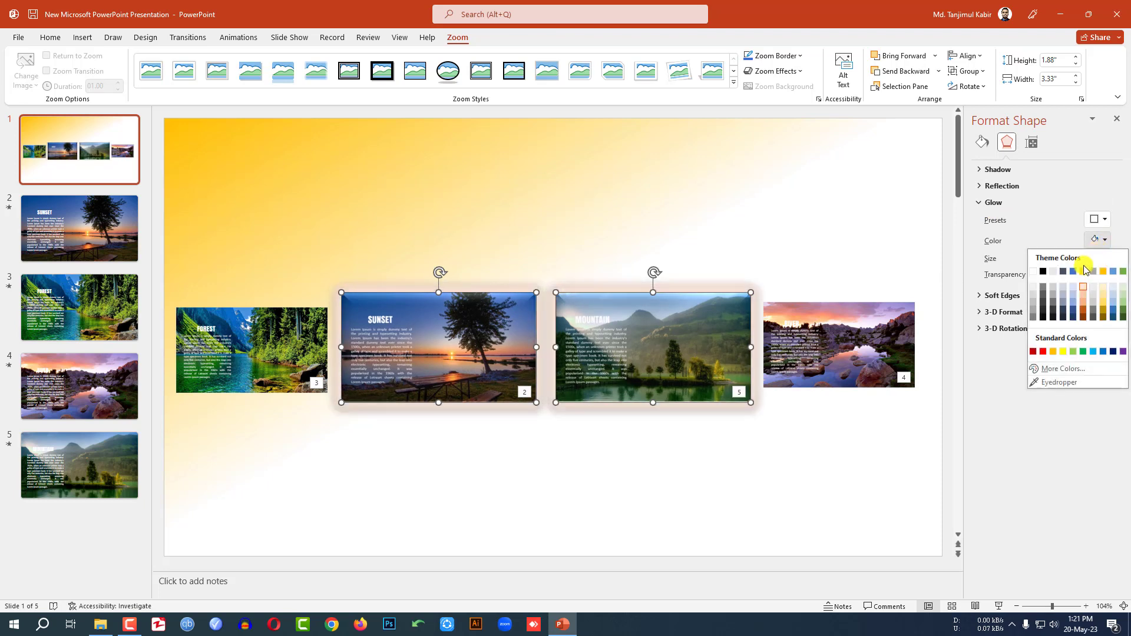
pyautogui.click(1085, 274)
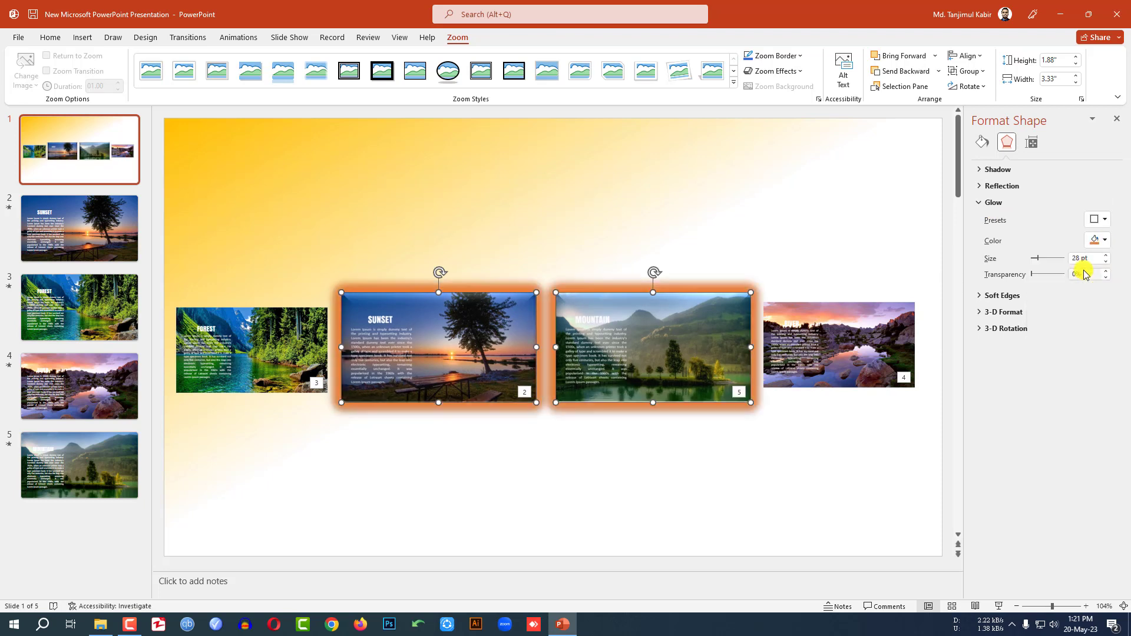
# Try a preset zoom effect on the Forest and slide 4 zooms together, then clear the selection
pyautogui.keyDown('shift'); pyautogui.click(808, 363); pyautogui.keyUp('shift')
pyautogui.click(464, 37)
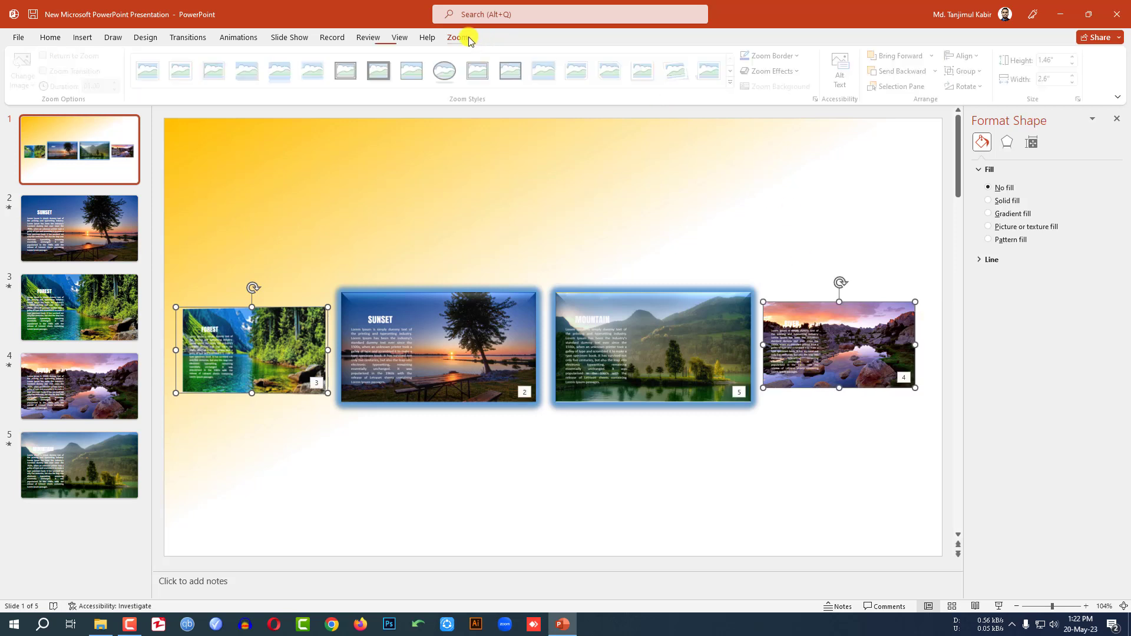
pyautogui.click(800, 72)
pyautogui.moveTo(792, 93)
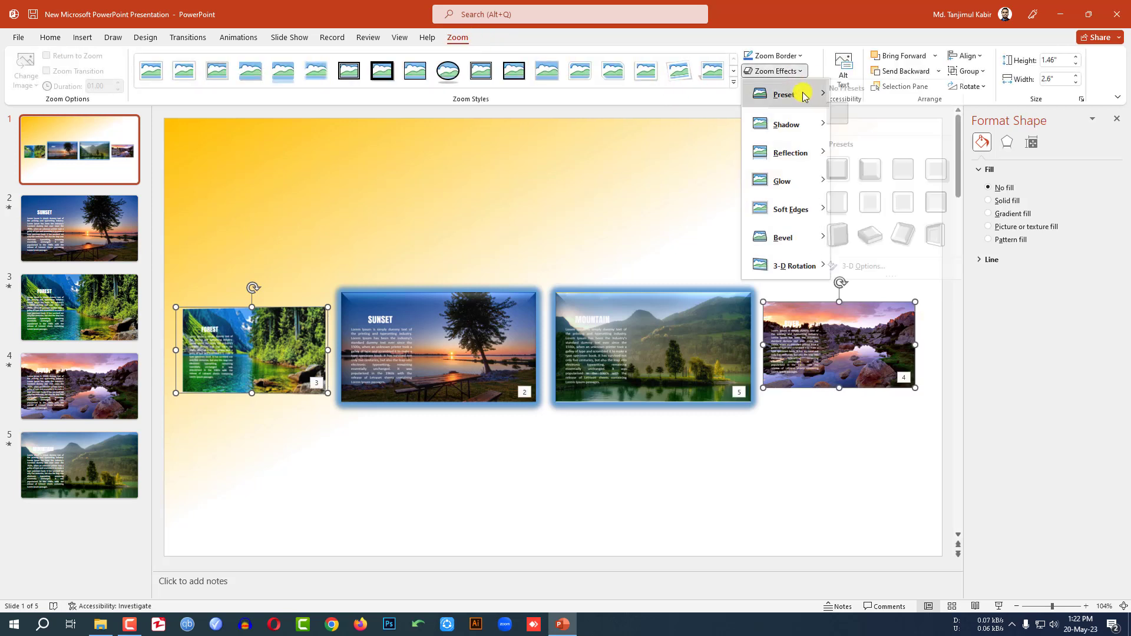
pyautogui.click(873, 169)
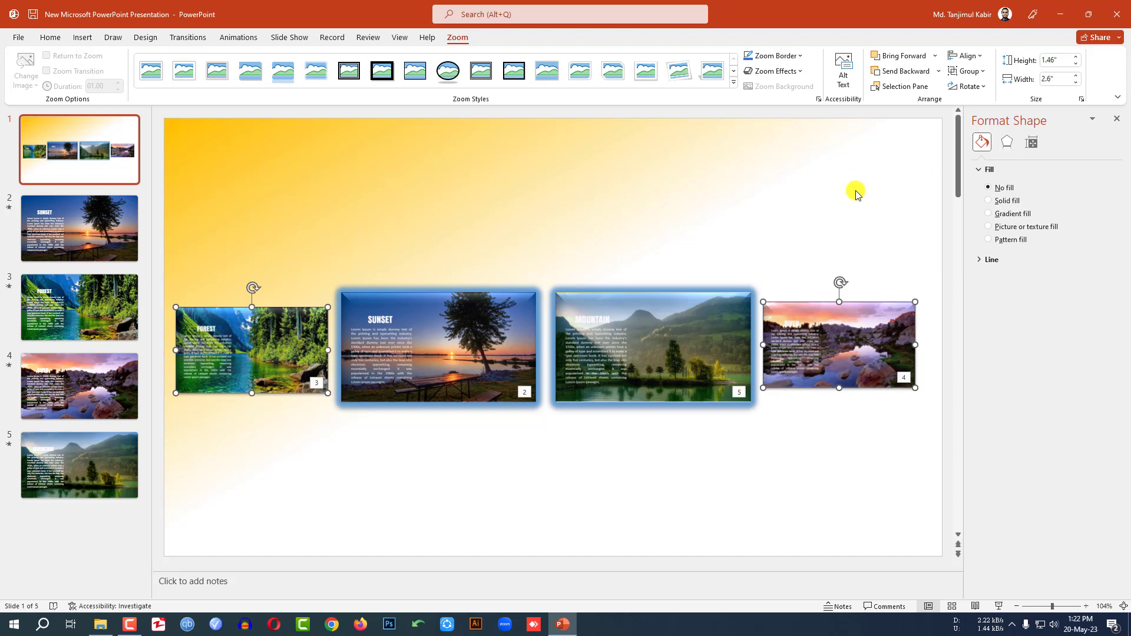
pyautogui.click(856, 189)
# Give the Forest zoom a Perspective 3-D rotation and raise its X rotation to 40°
pyautogui.click(245, 368)
pyautogui.click(800, 72)
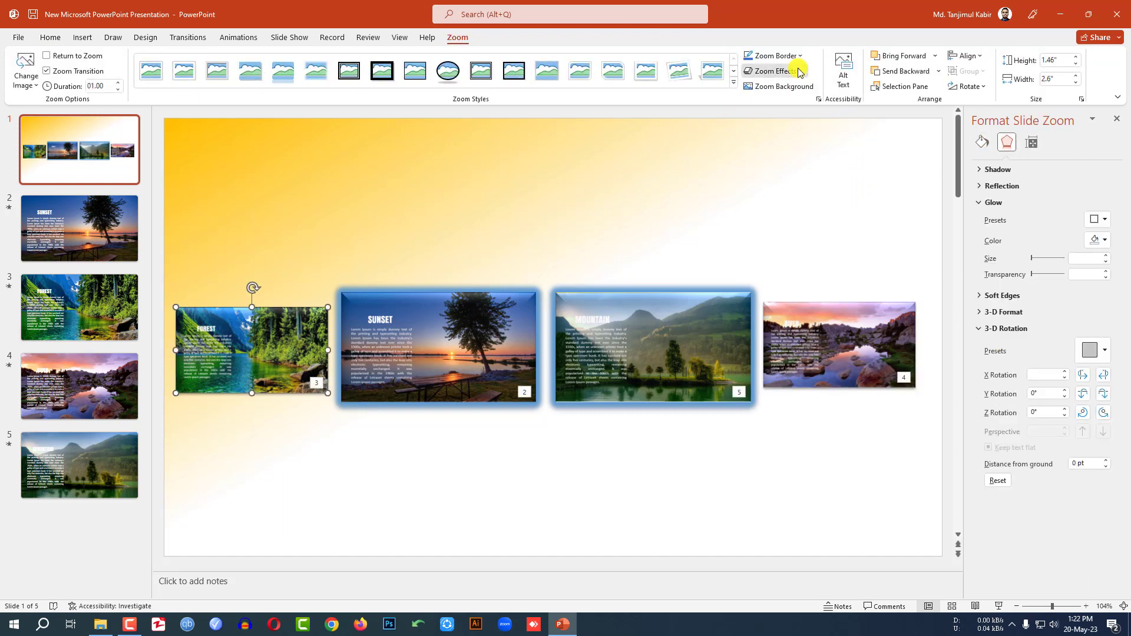
pyautogui.moveTo(807, 266)
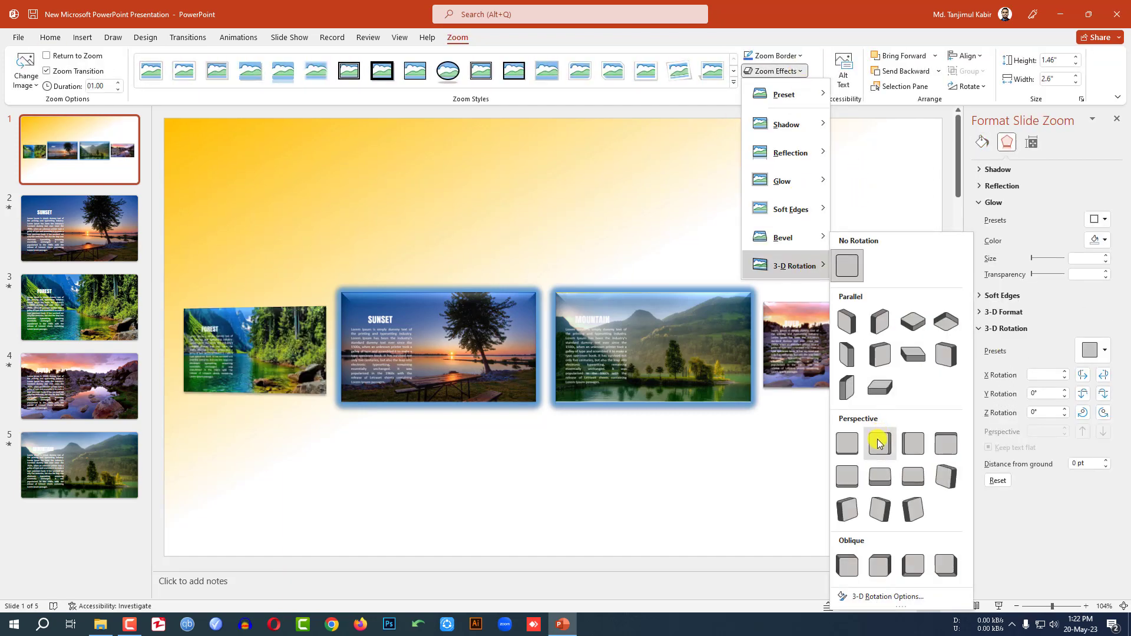
pyautogui.click(879, 442)
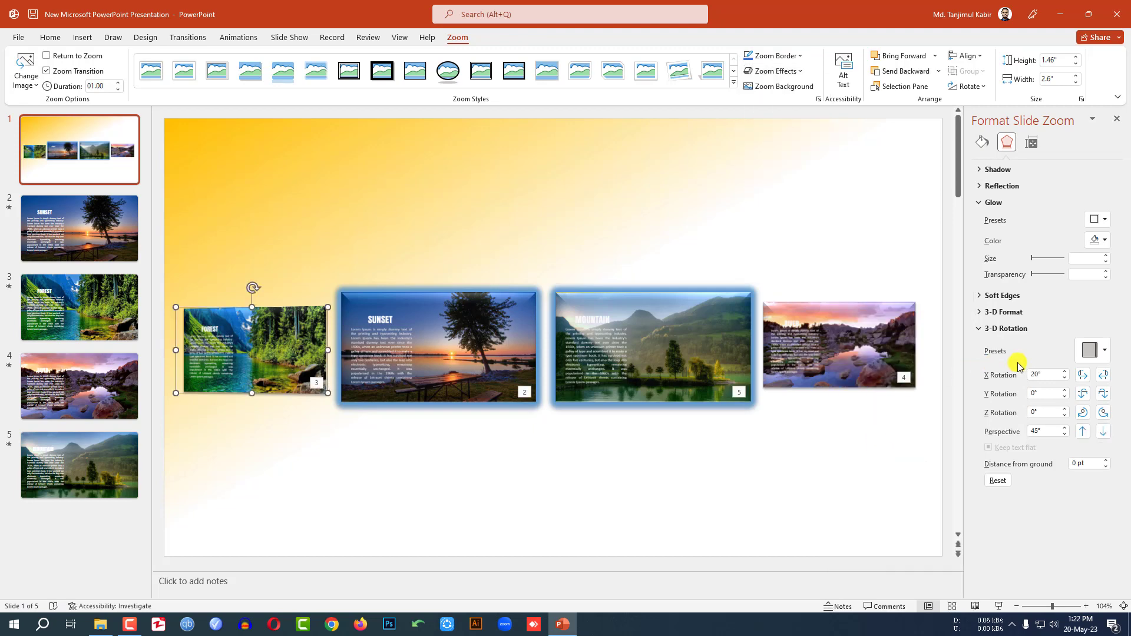
pyautogui.click(1063, 373)
pyautogui.click(1063, 373)
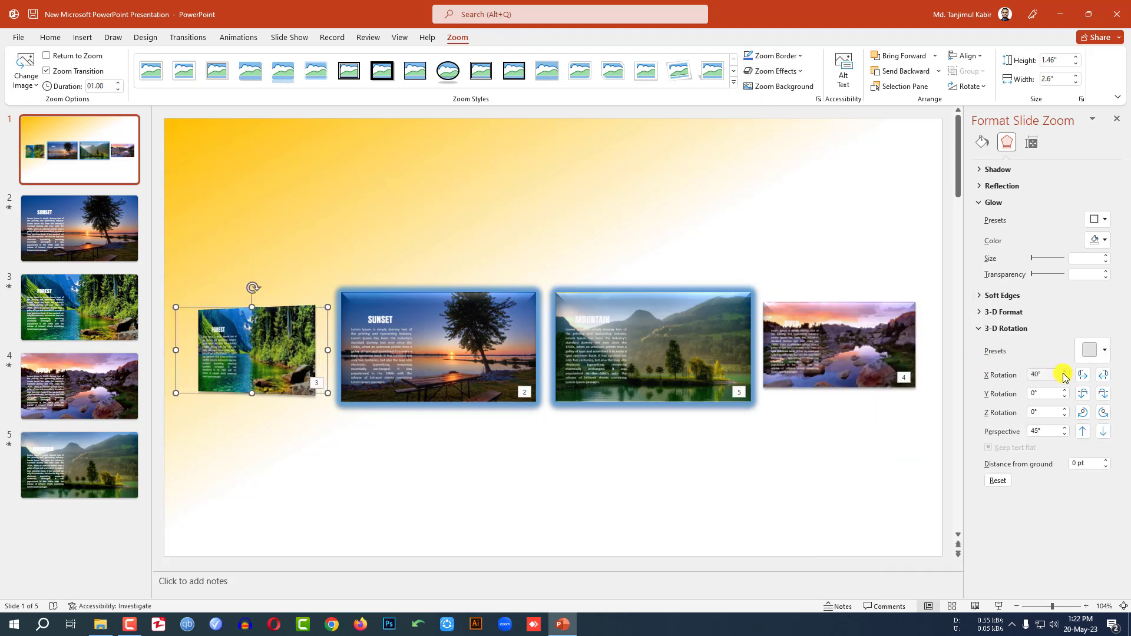
# Switch the selection from the Forest zoom to the slide 4 zoom
pyautogui.click(886, 445)
pyautogui.click(859, 355)
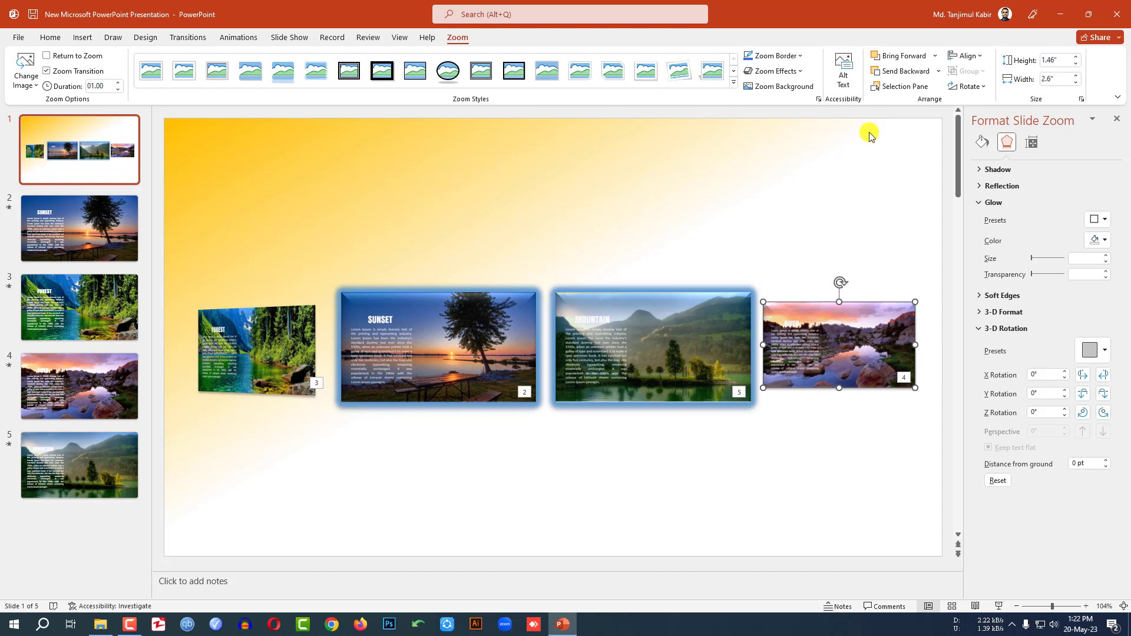
pyautogui.click(798, 71)
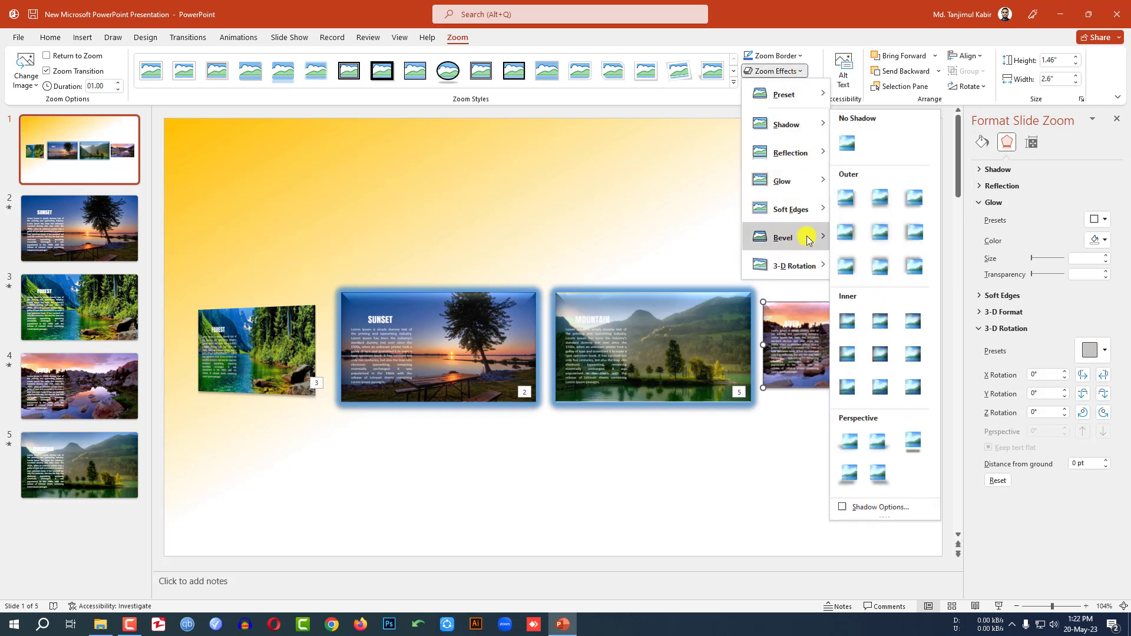
# Give the slide 4 (River) zoom a Perspective 3-D rotation with X rotation stepped to 350°
pyautogui.moveTo(807, 263)
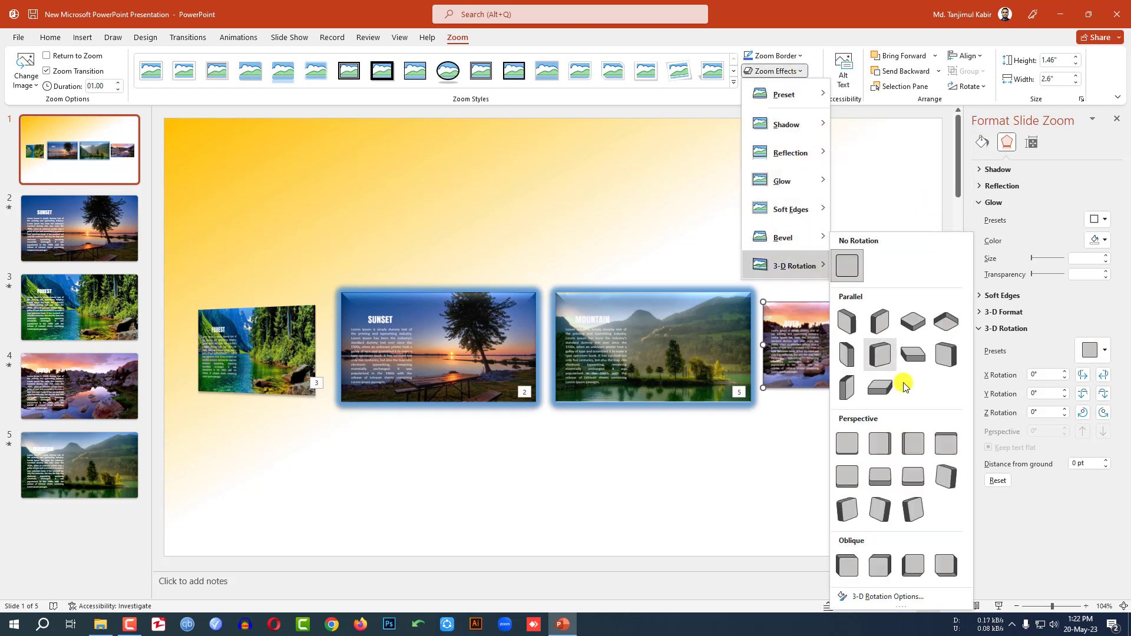
pyautogui.click(910, 454)
pyautogui.rightClick(841, 359)
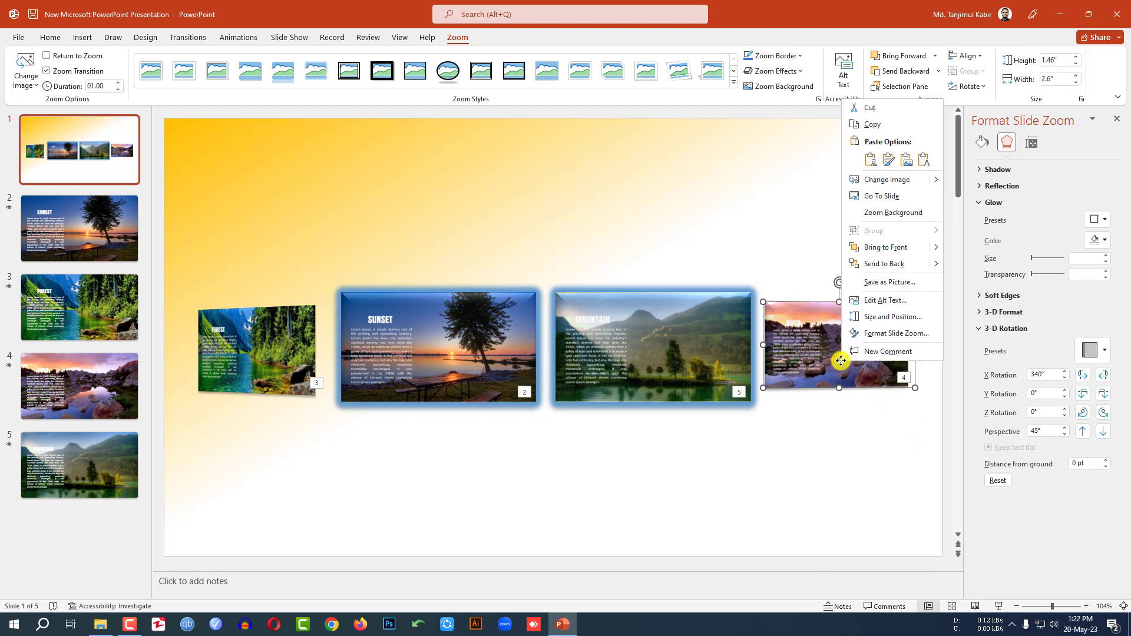
pyautogui.click(880, 334)
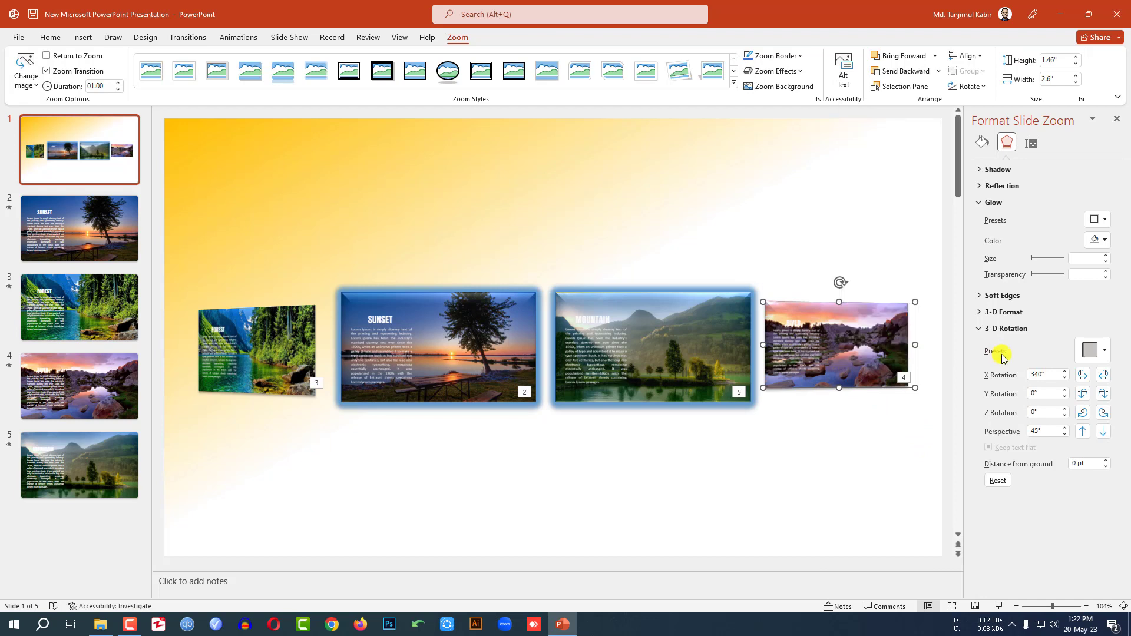
pyautogui.click(1065, 373)
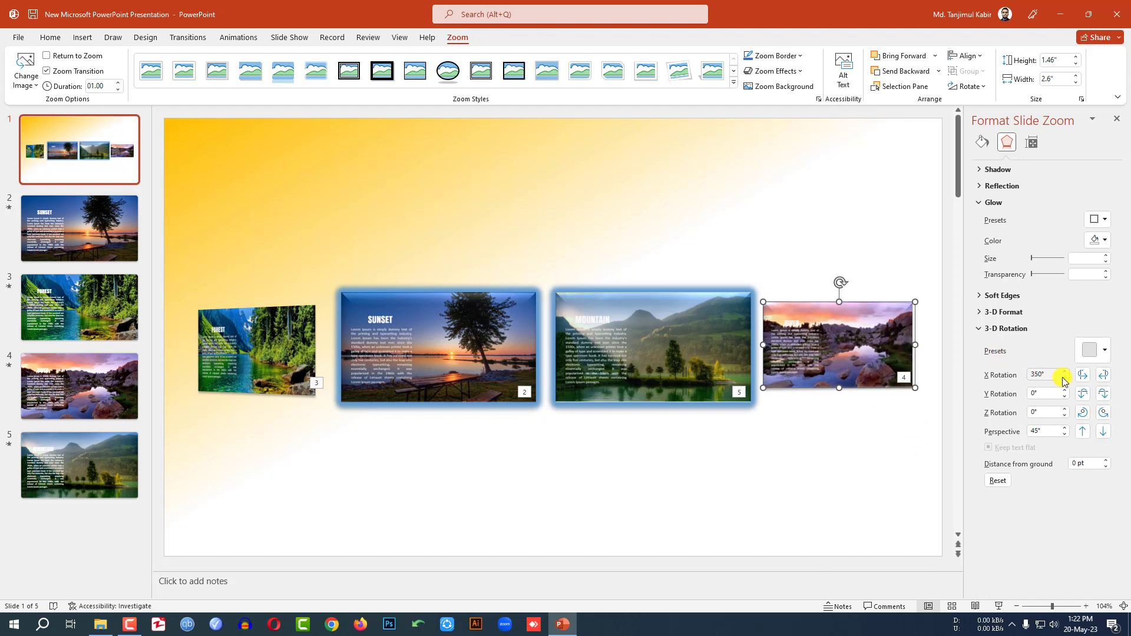
pyautogui.click(1064, 372)
pyautogui.click(1065, 372)
pyautogui.click(854, 437)
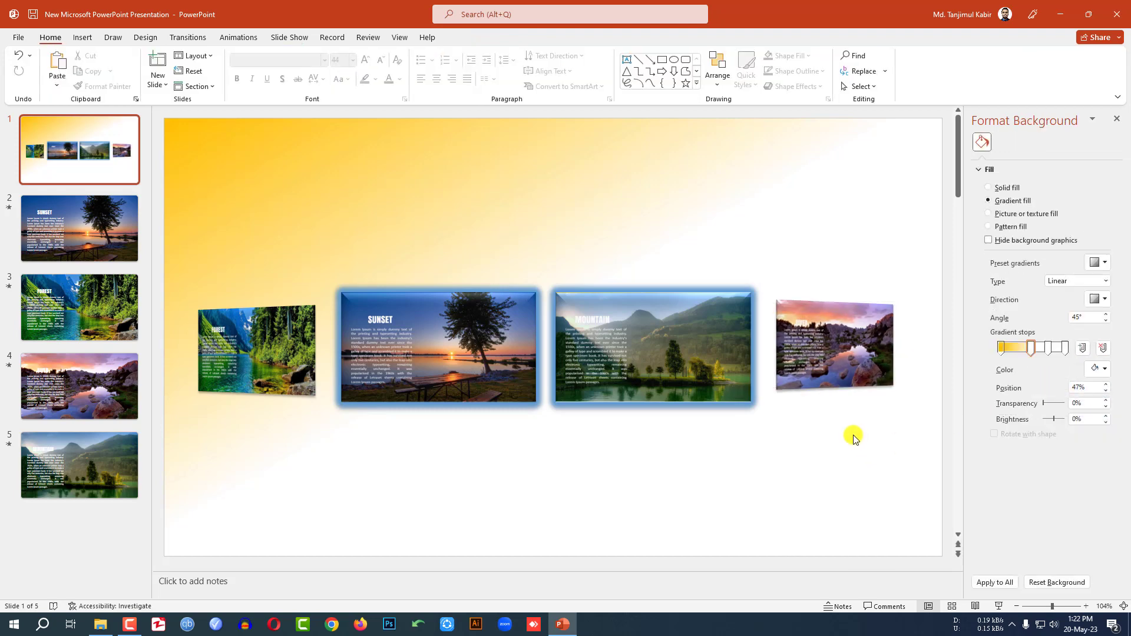
# Draw a text box across the slide top reading 'CREATIVE POWERPOINT PRESENTATION'
pyautogui.click(83, 37)
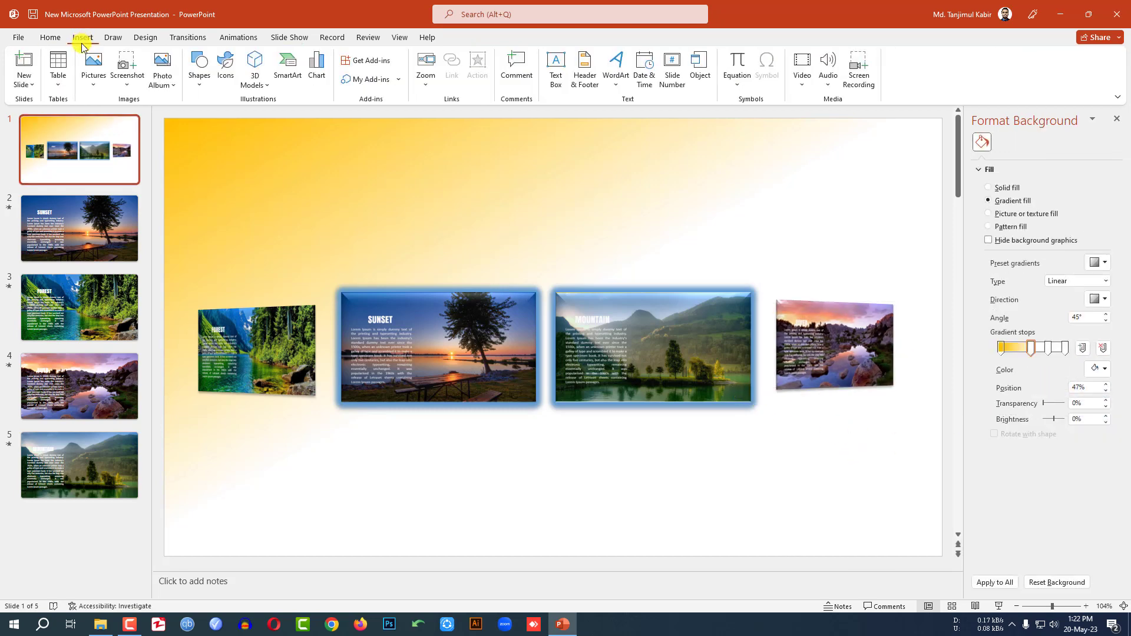
pyautogui.click(198, 77)
pyautogui.click(196, 118)
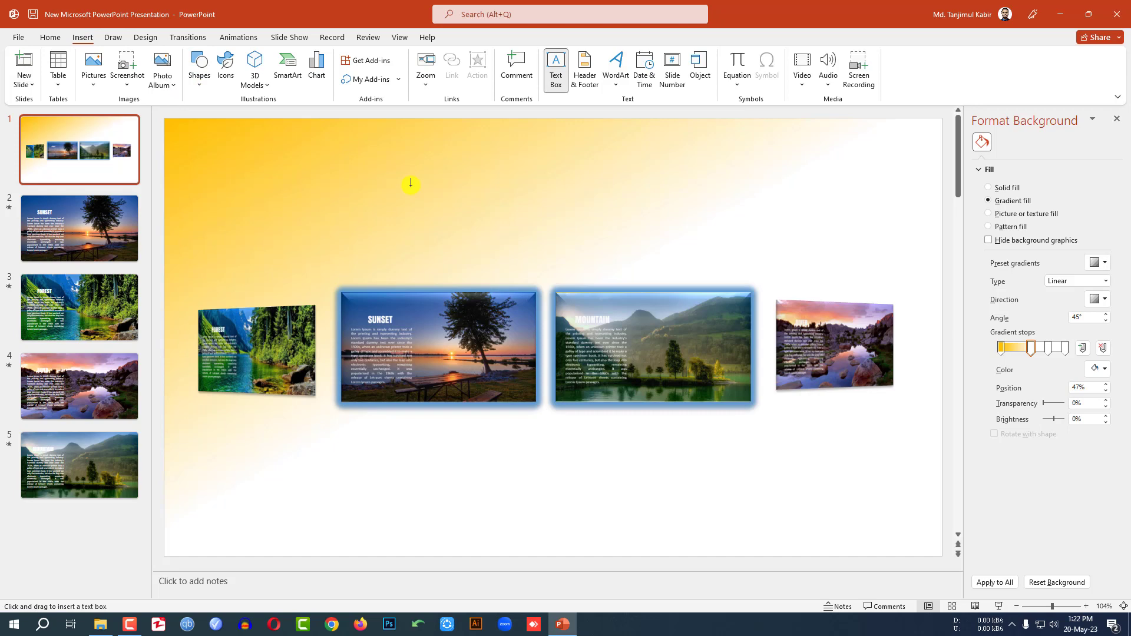
pyautogui.moveTo(274, 157); pyautogui.dragTo(851, 233)
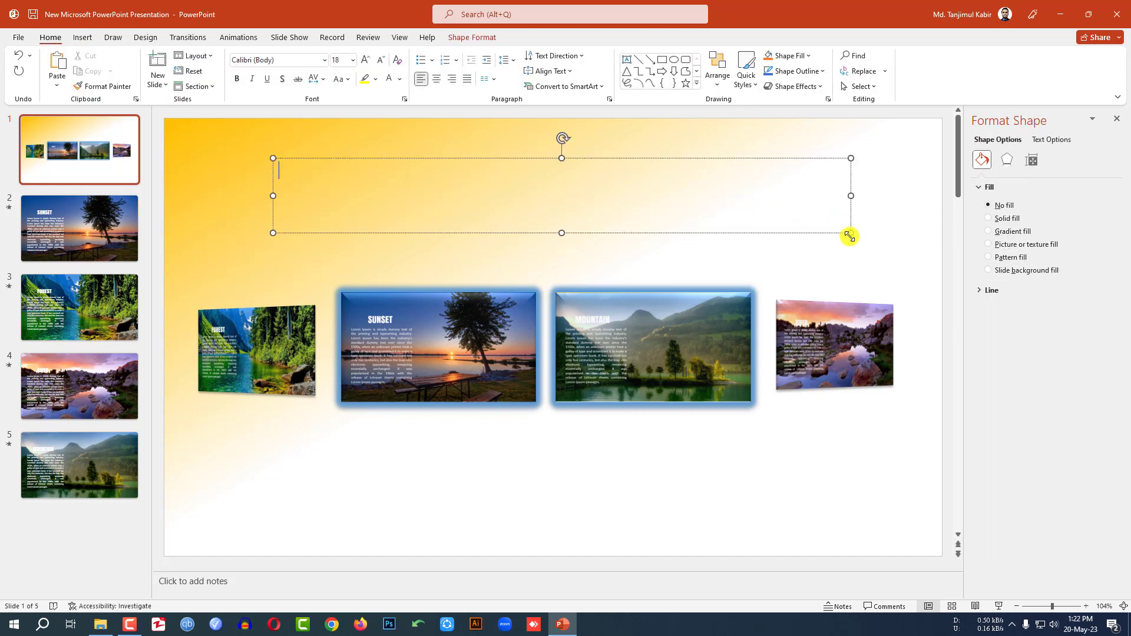
pyautogui.write('CREATIVE POWERPOINT')
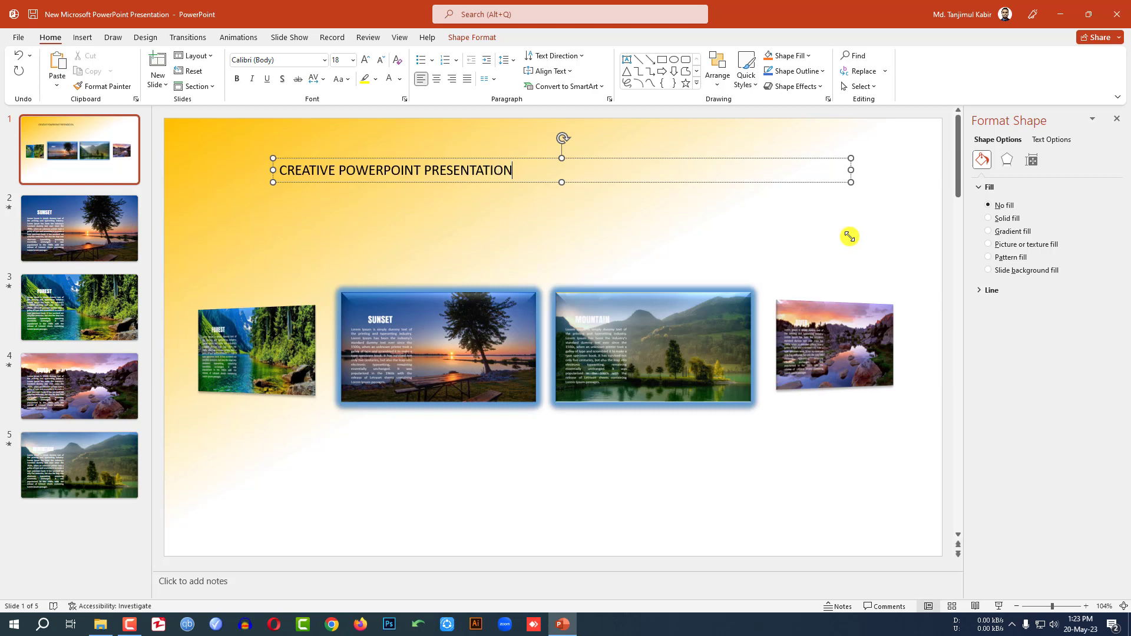
pyautogui.write(' PRESENTATION')
# Set the title font to Anton 32 pt and prepare 8 pt expanded character spacing
pyautogui.hotkey('ctrl', 'a')
pyautogui.click(296, 62)
pyautogui.write('An')
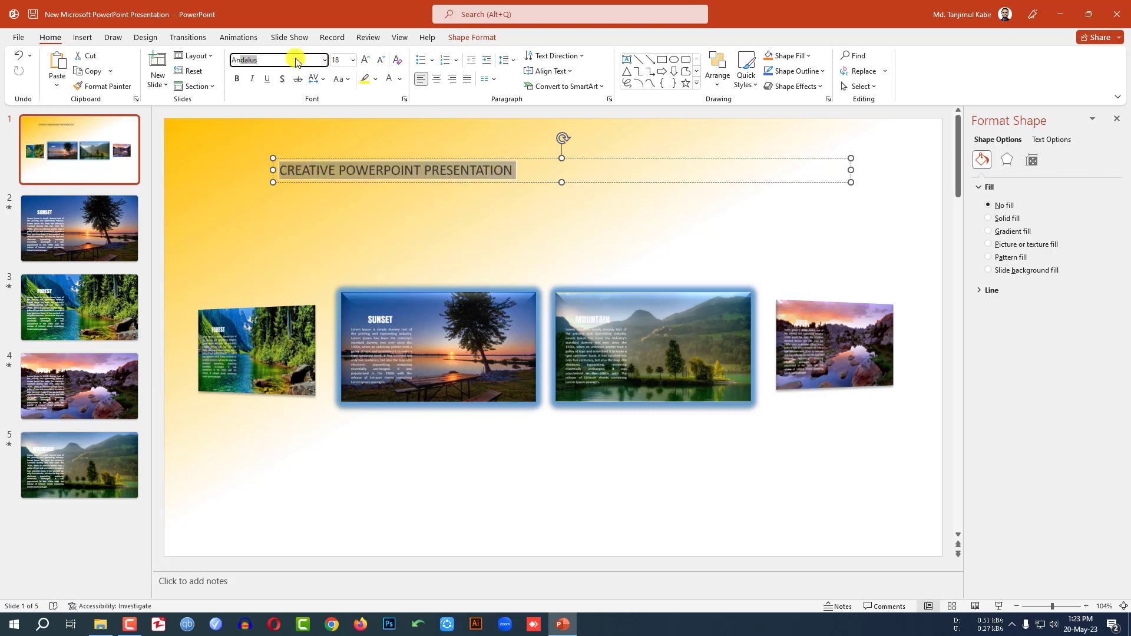
pyautogui.write('ton')
pyautogui.press('Return')
pyautogui.click(365, 59)
pyautogui.click(365, 60)
pyautogui.click(366, 60)
pyautogui.click(365, 60)
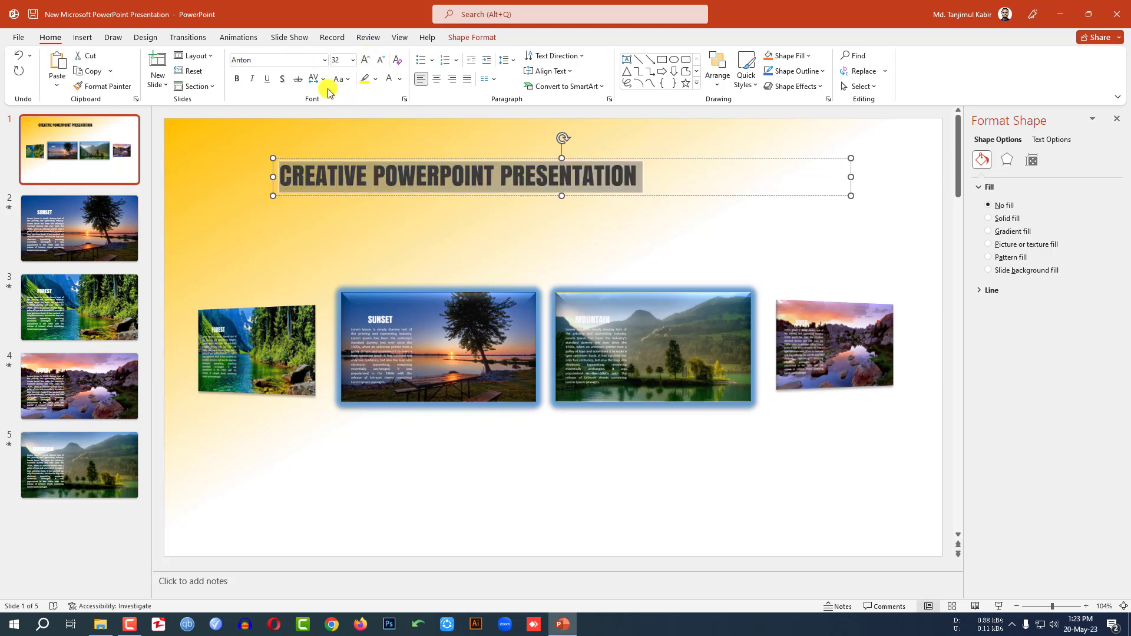
pyautogui.click(324, 80)
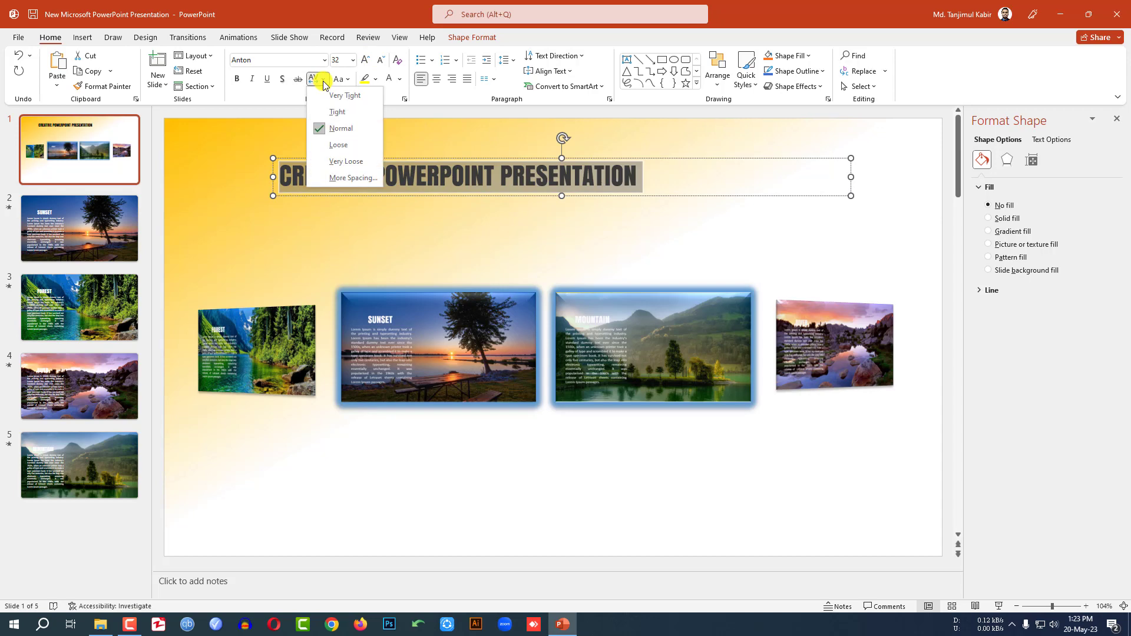
pyautogui.click(354, 177)
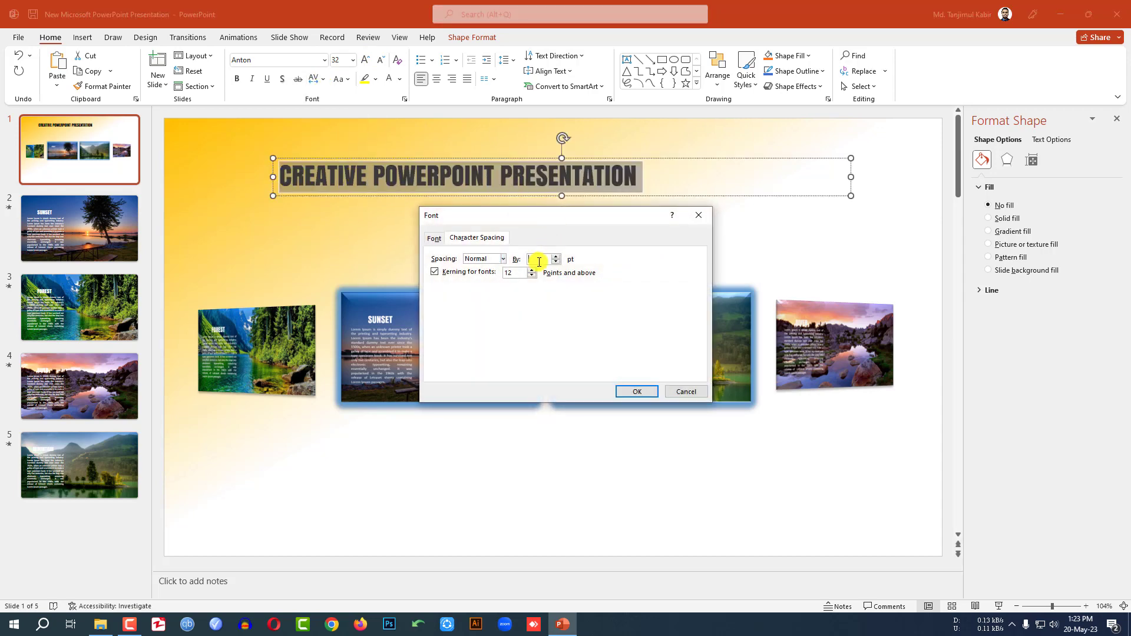
# Confirm the expanded spacing, enlarge the title to 44 pt and widen it onto one line
pyautogui.click(636, 392)
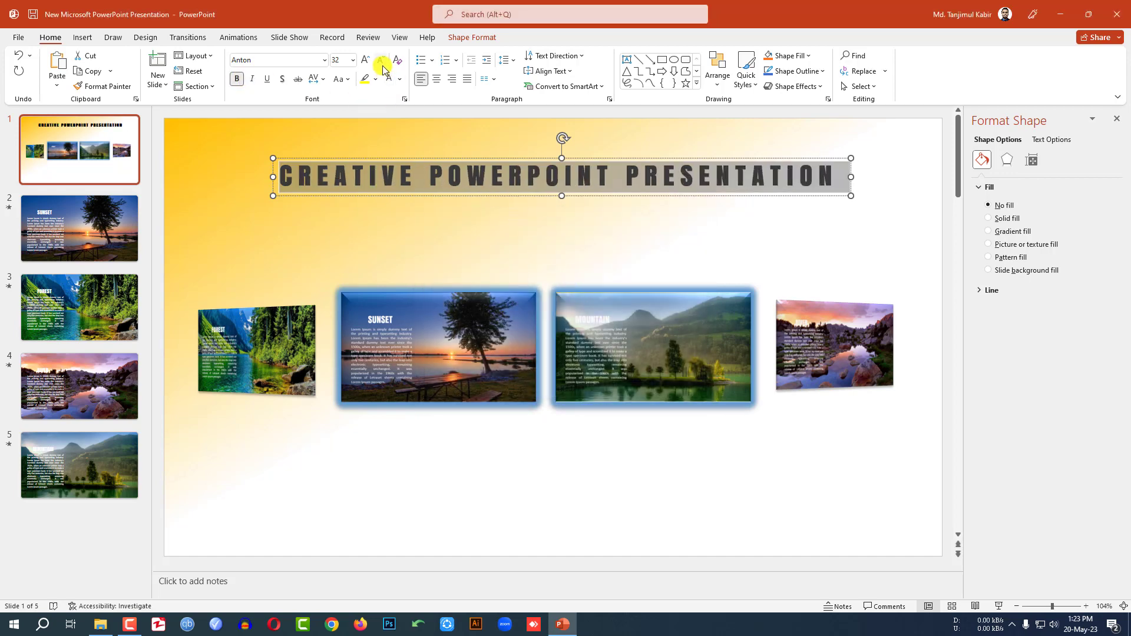
pyautogui.click(365, 59)
pyautogui.click(365, 60)
pyautogui.click(365, 59)
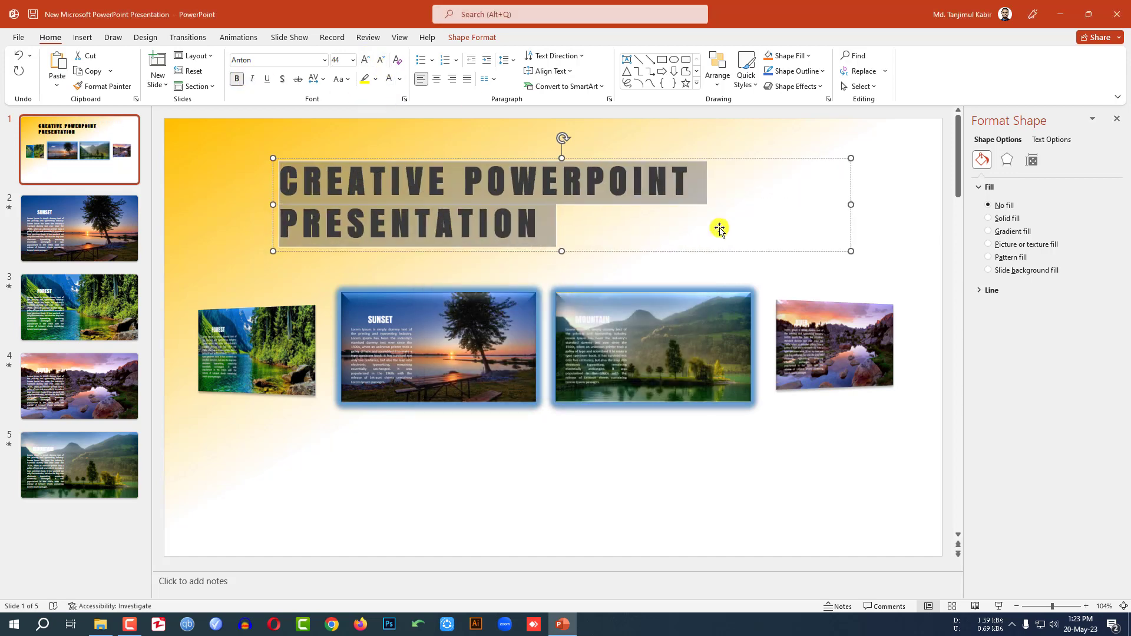
pyautogui.click(850, 206)
pyautogui.click(851, 206)
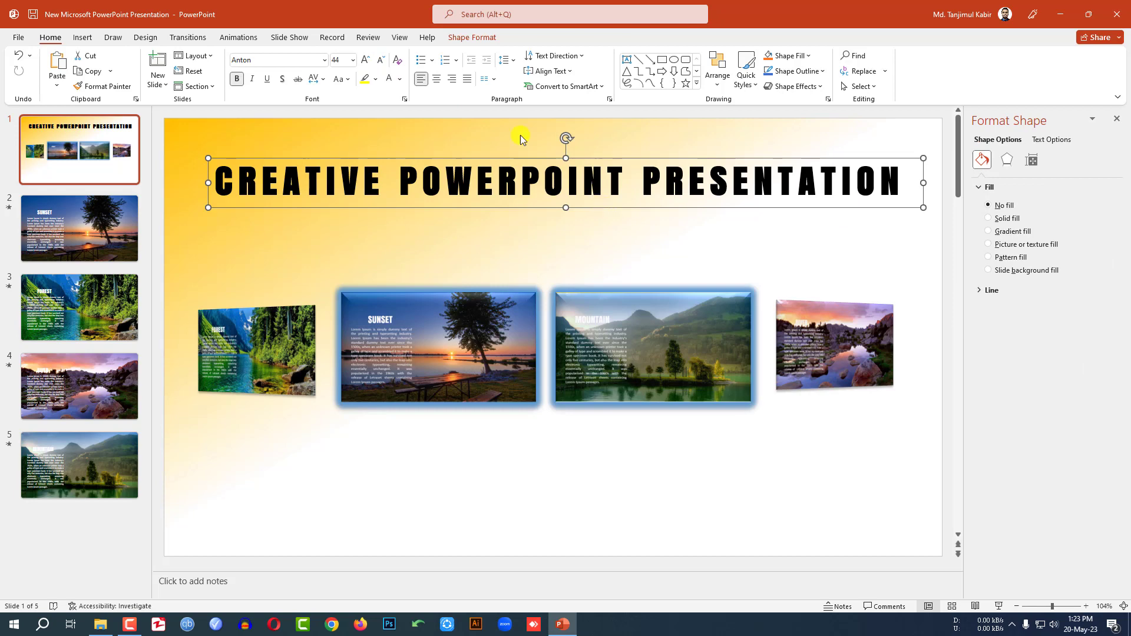
# Apply a Transform warp text effect to the title
pyautogui.click(481, 37)
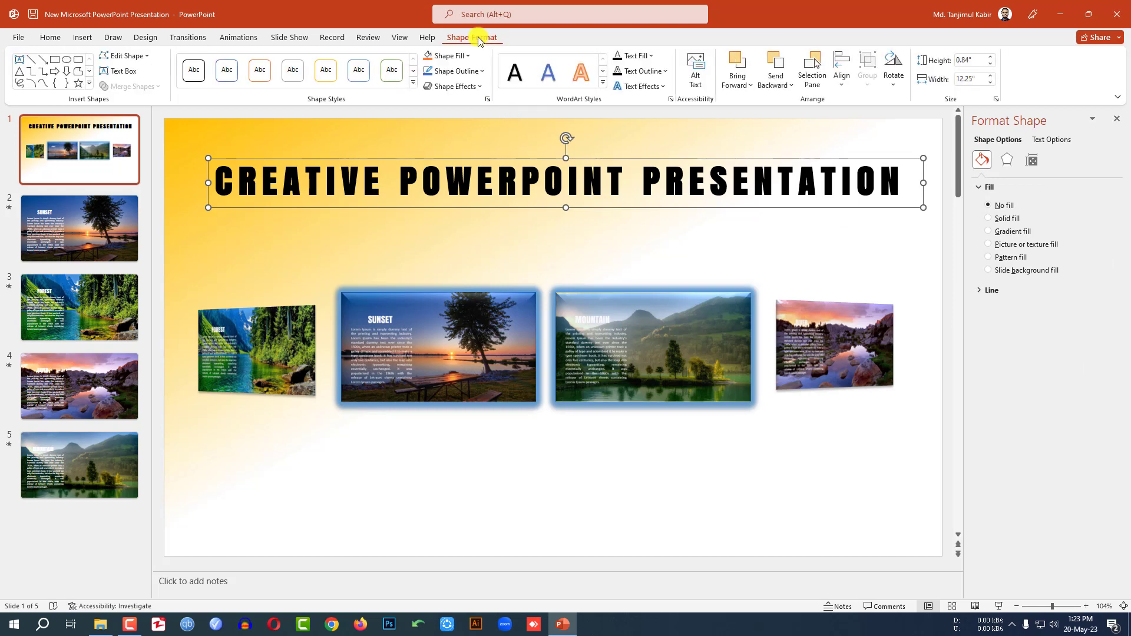
pyautogui.click(660, 86)
pyautogui.moveTo(687, 250)
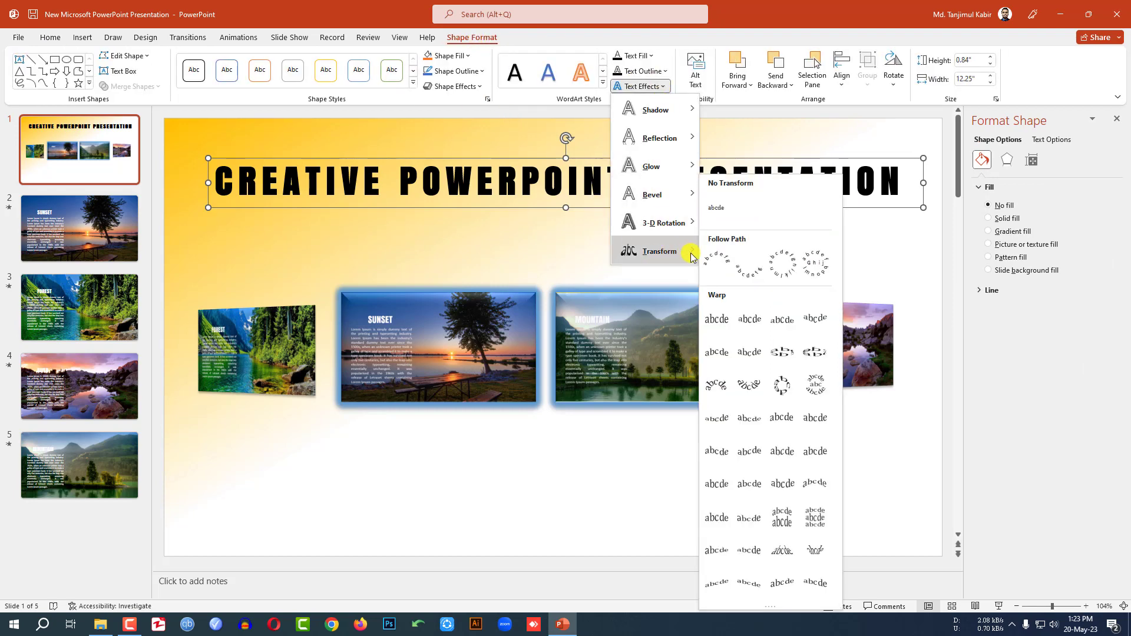
pyautogui.click(716, 484)
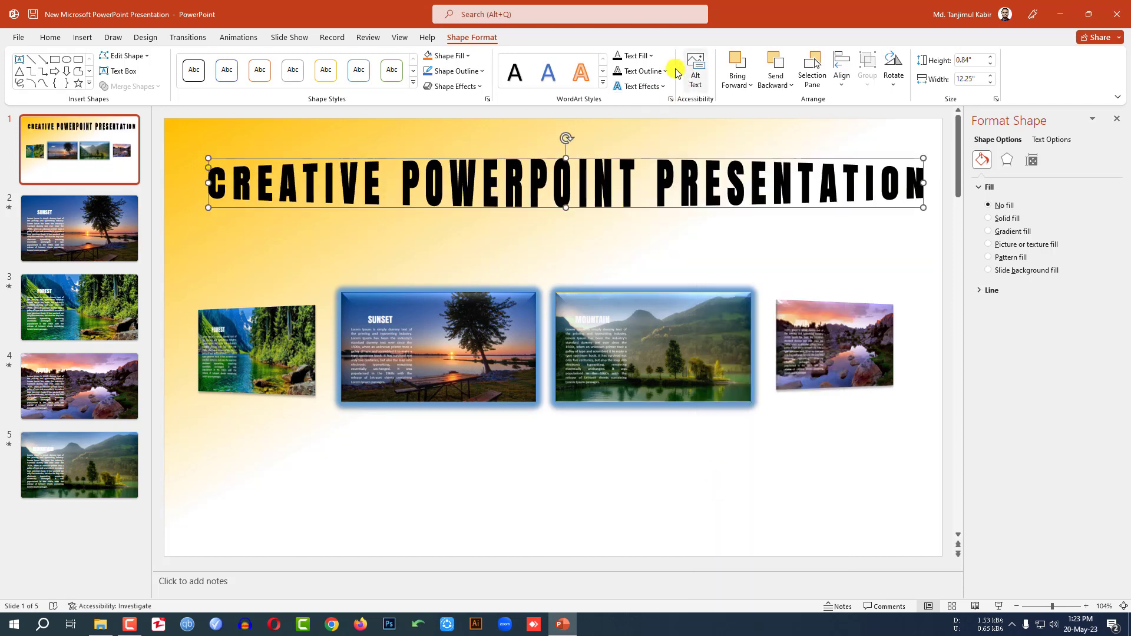
pyautogui.click(648, 55)
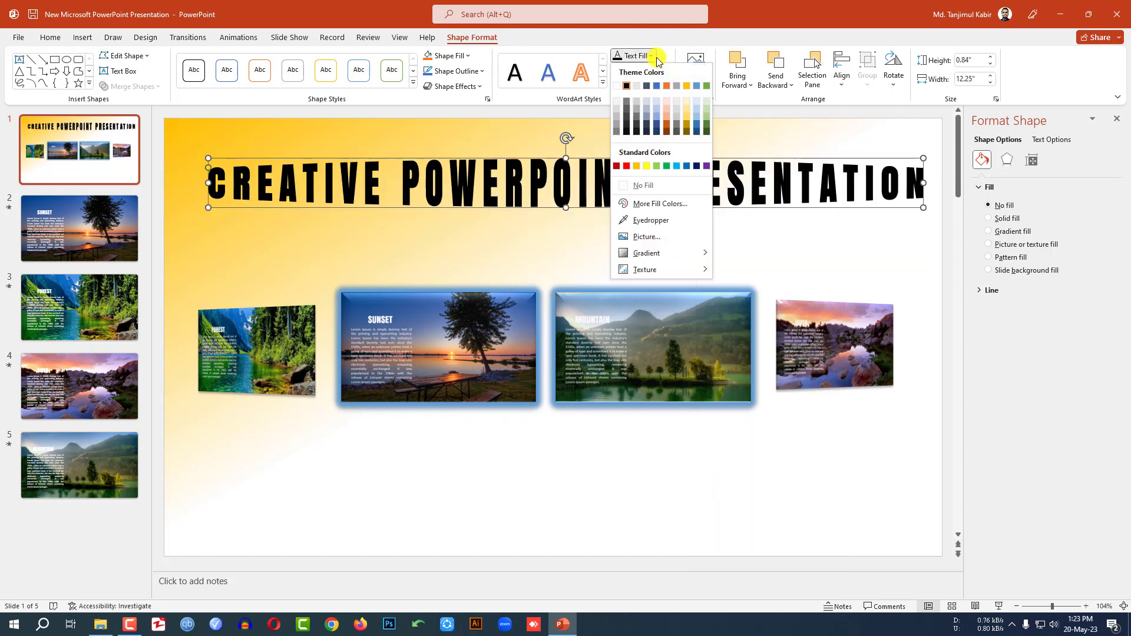
# Fill the title letters with picture 31367 from Downloads, then go to slide 2 (SUNSET)
pyautogui.click(648, 236)
pyautogui.click(454, 273)
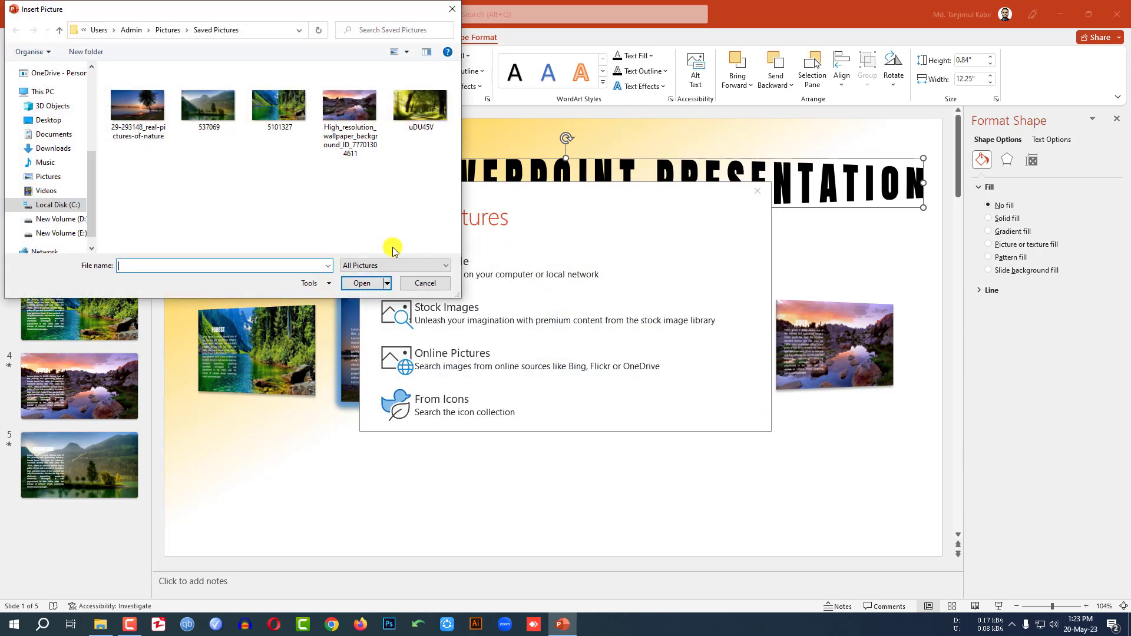
pyautogui.click(71, 148)
pyautogui.scroll(-5, 218, 185)
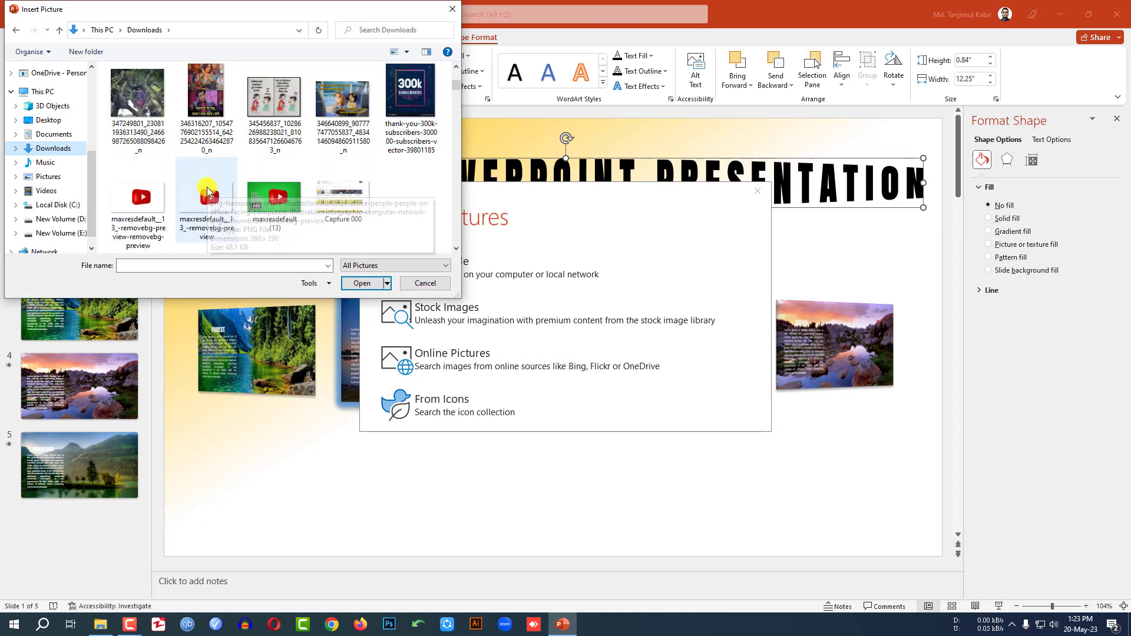
pyautogui.scroll(-3, 207, 186)
pyautogui.click(203, 101)
pyautogui.click(360, 283)
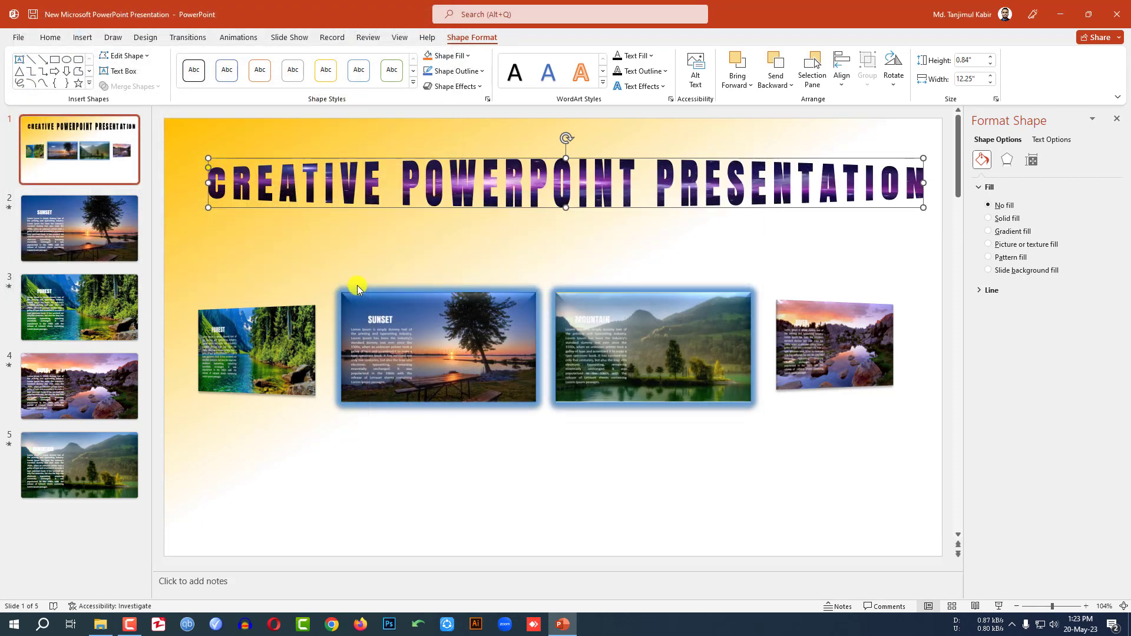
pyautogui.click(763, 228)
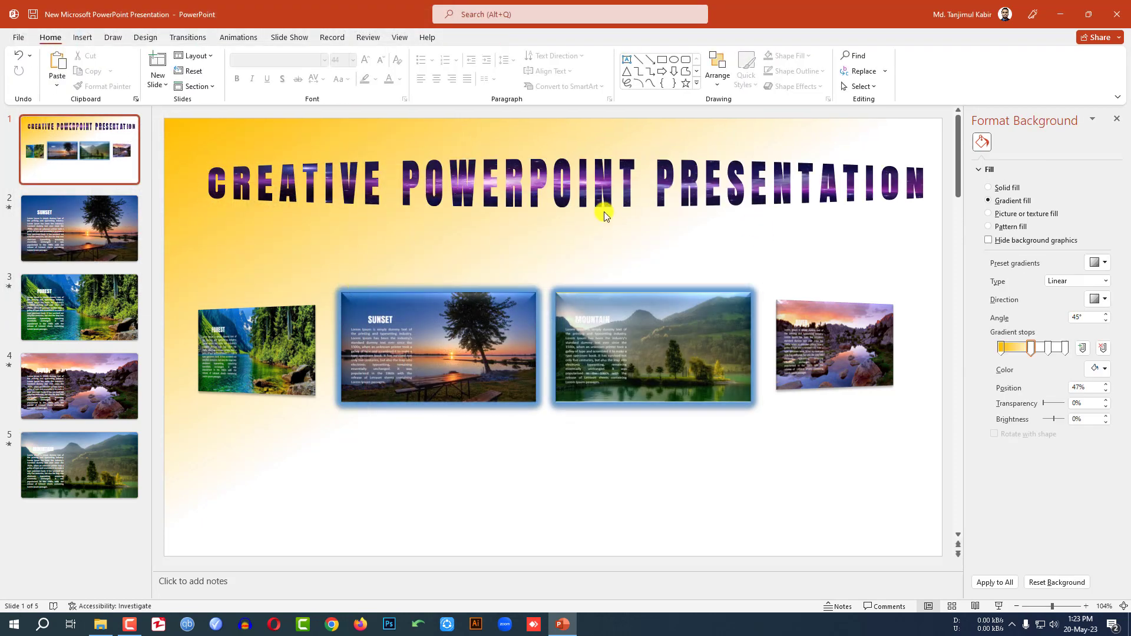
pyautogui.click(113, 225)
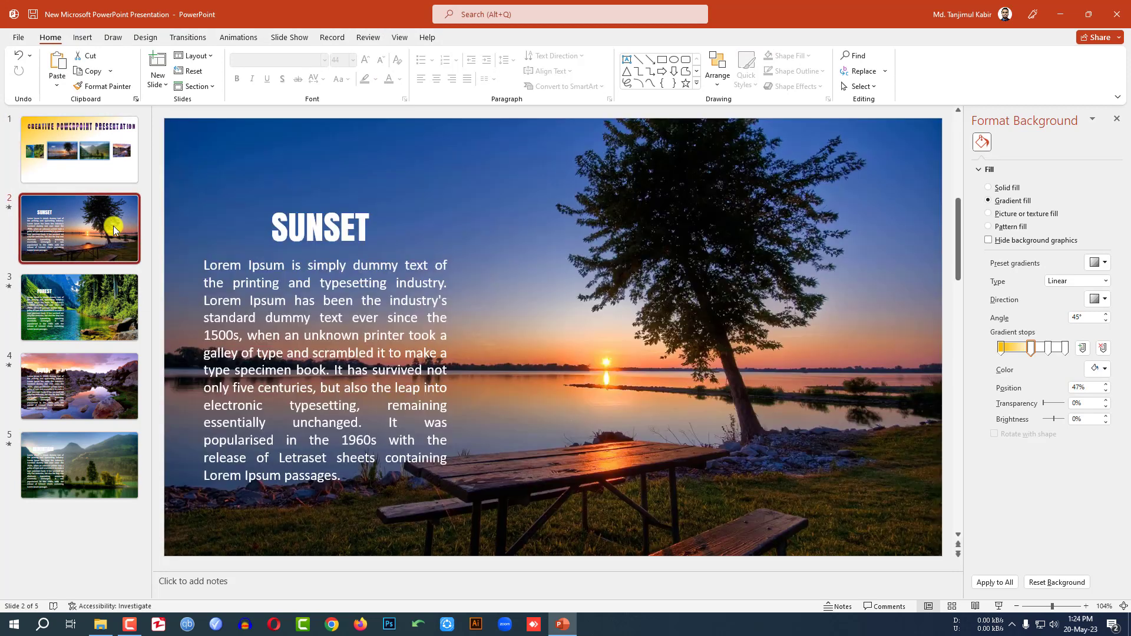
# Draw a white rounded rectangle with no outline at the slide's top right
pyautogui.click(83, 37)
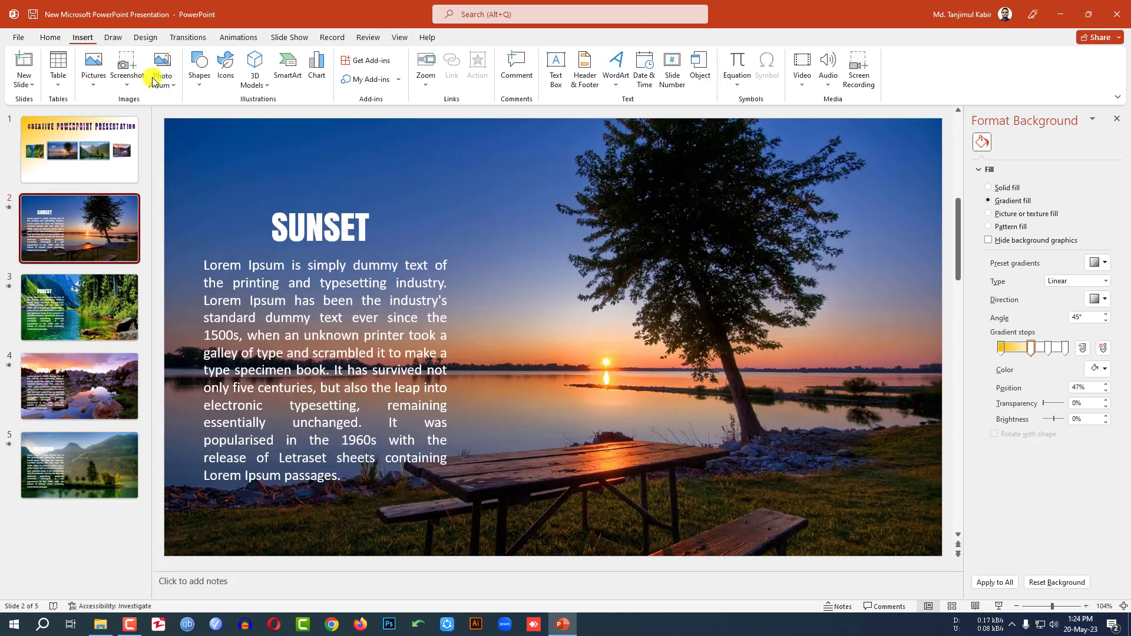
pyautogui.click(205, 86)
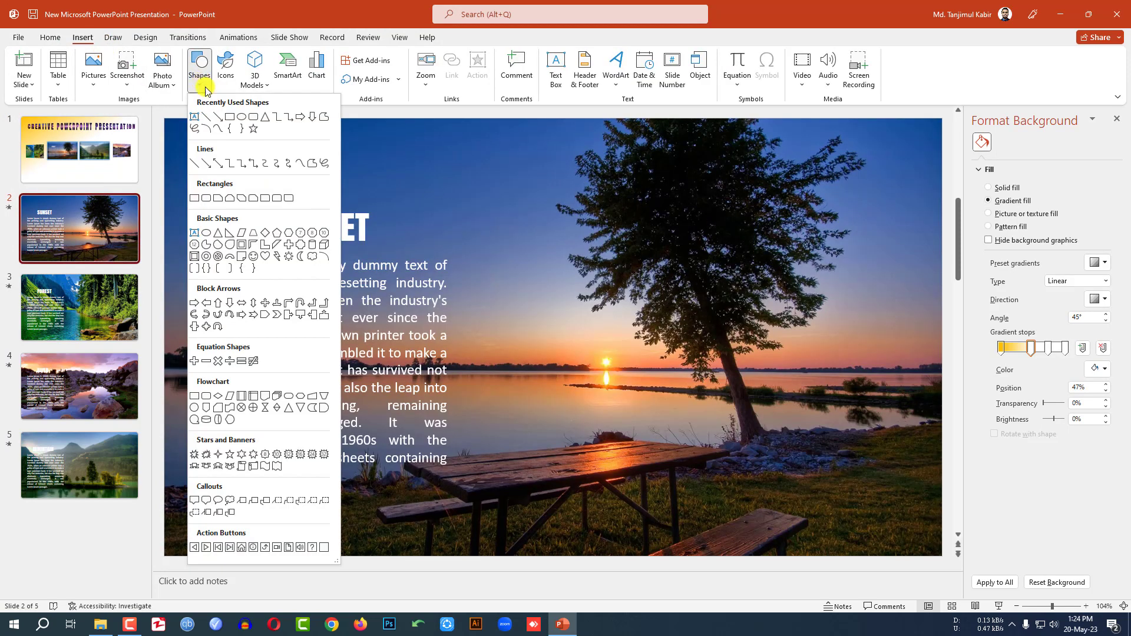
pyautogui.click(255, 118)
pyautogui.moveTo(862, 139); pyautogui.dragTo(922, 174)
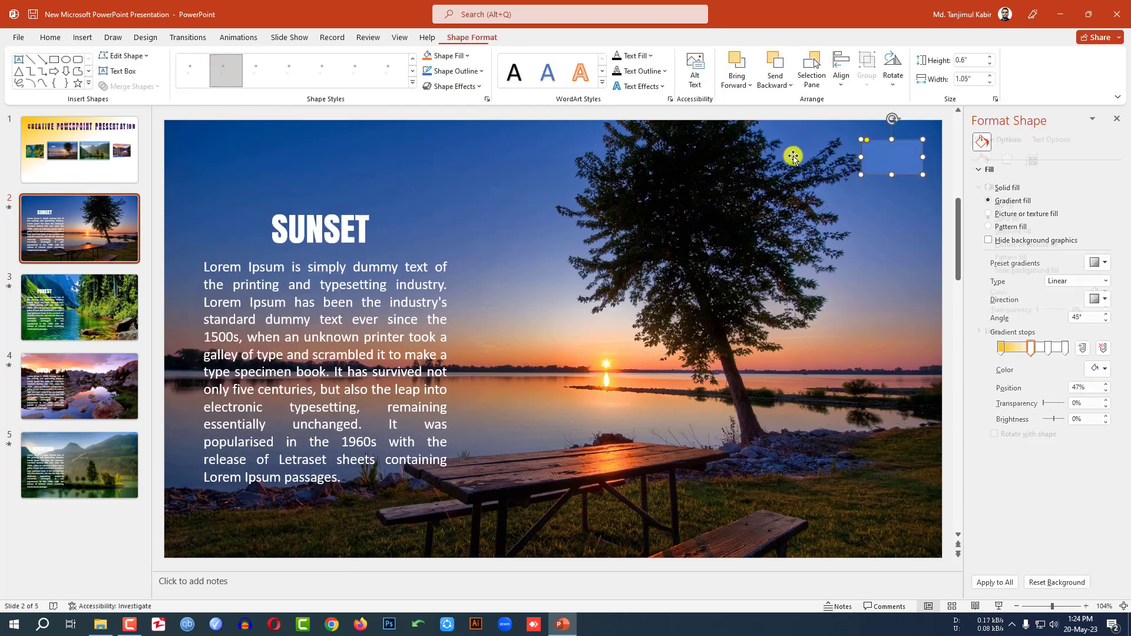
pyautogui.click(466, 71)
pyautogui.click(459, 201)
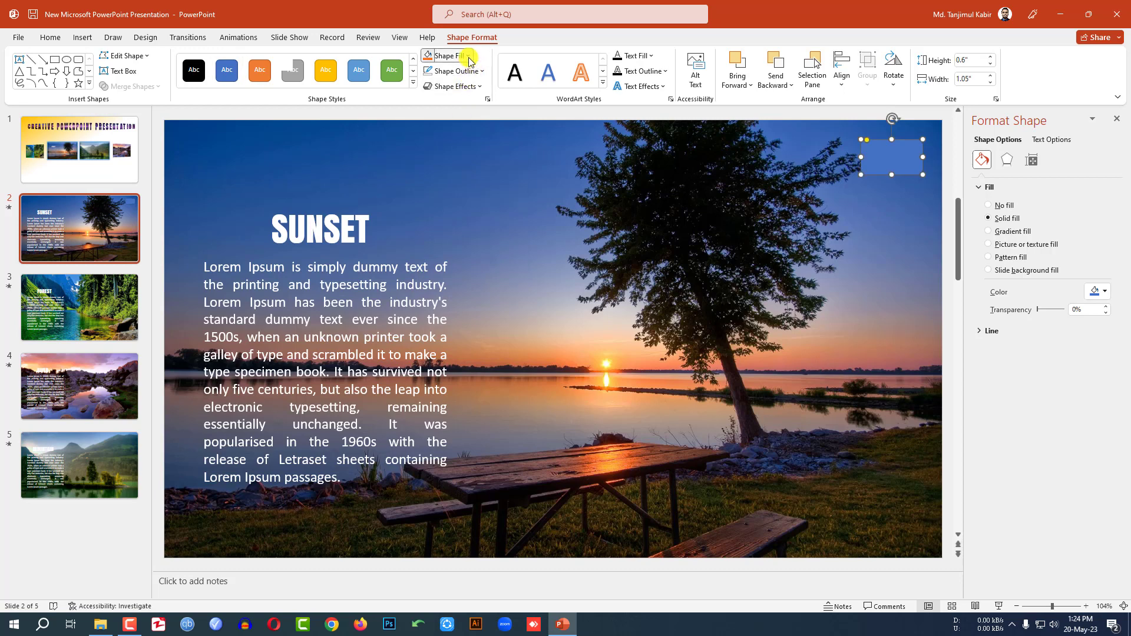
pyautogui.click(442, 56)
pyautogui.click(430, 87)
# Add a blue arrow rotated to point left and move it into the white box
pyautogui.click(82, 37)
pyautogui.click(198, 82)
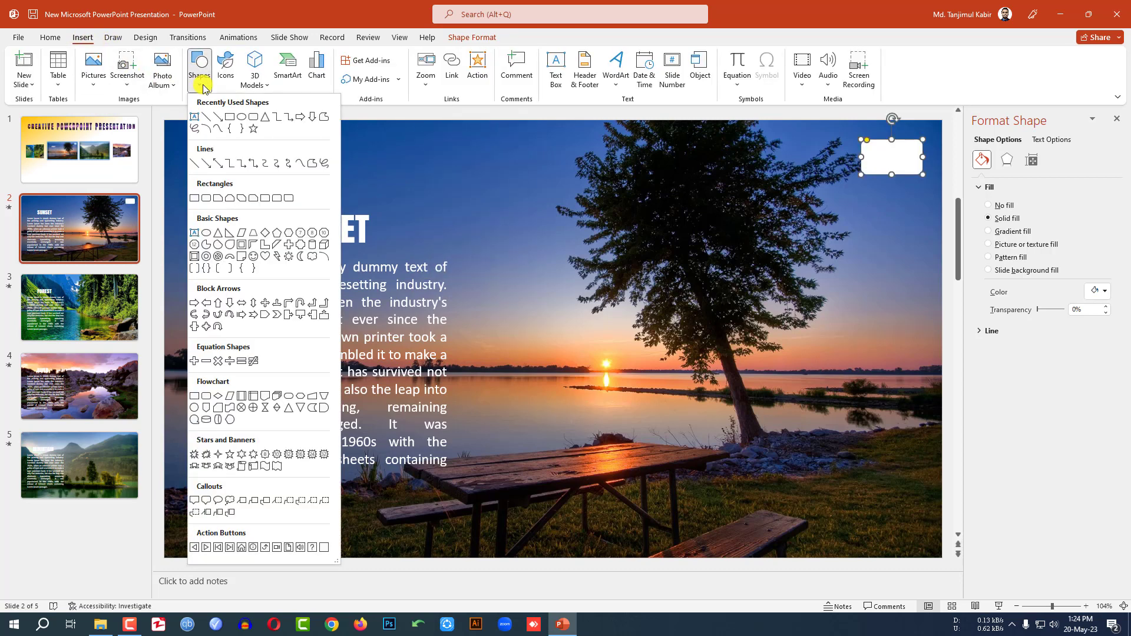
pyautogui.click(297, 118)
pyautogui.moveTo(853, 204); pyautogui.dragTo(895, 226)
pyautogui.moveTo(874, 183); pyautogui.dragTo(873, 264)
pyautogui.click(450, 55)
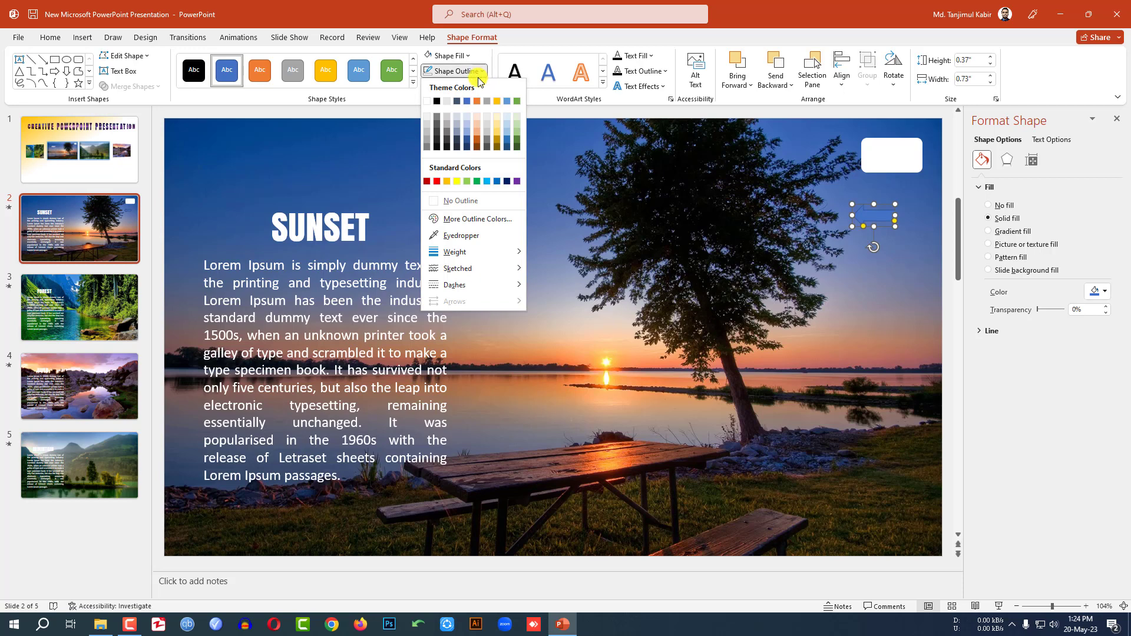
pyautogui.click(470, 189)
pyautogui.moveTo(880, 218); pyautogui.dragTo(896, 158)
# Group the box and arrow into one back button with Ctrl+G, then select the arrow
pyautogui.click(914, 169)
pyautogui.keyDown('shift'); pyautogui.click(896, 158); pyautogui.keyUp('shift')
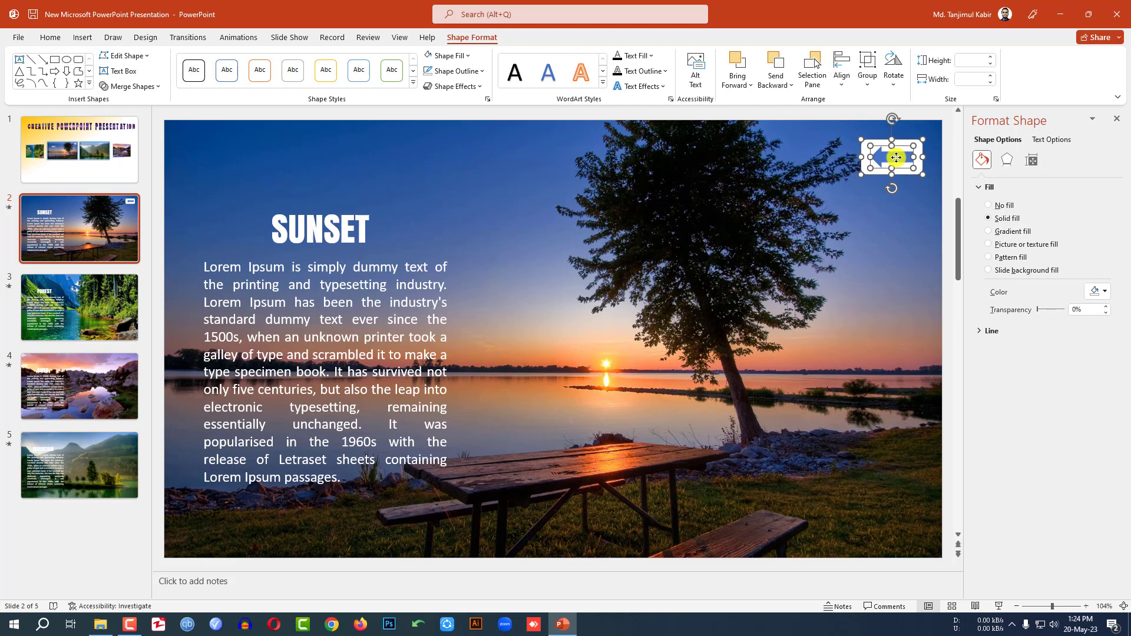
pyautogui.hotkey('ctrl', 'g')
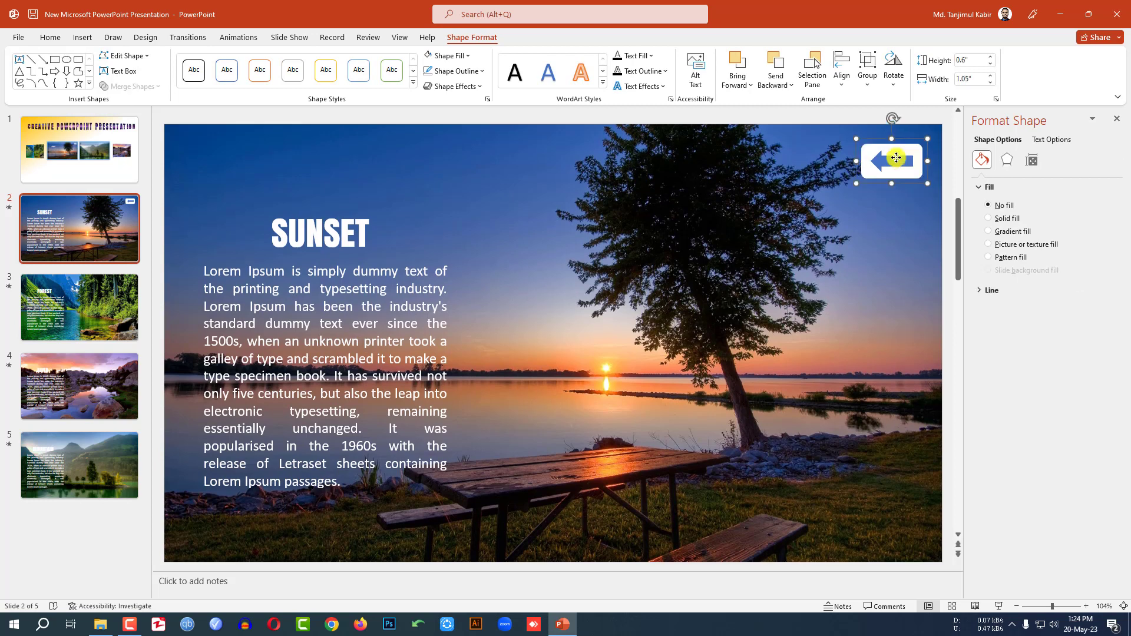
pyautogui.click(82, 38)
pyautogui.click(855, 195)
pyautogui.click(886, 165)
pyautogui.click(889, 167)
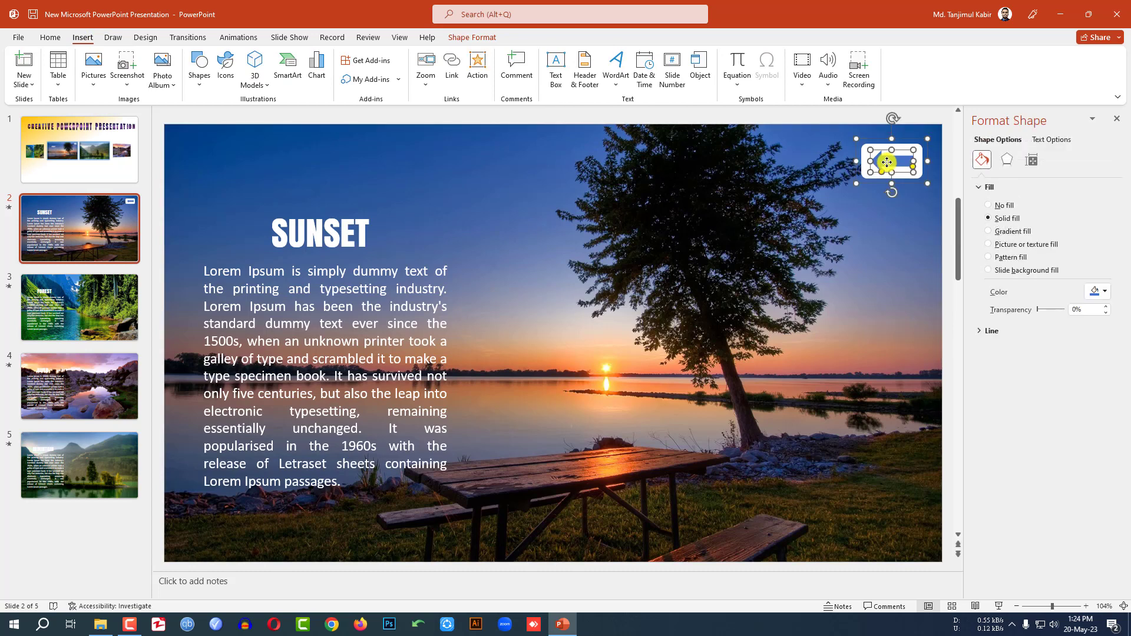
# Choose Place in This Document and Slide 1 as the back button's hyperlink target
pyautogui.click(452, 79)
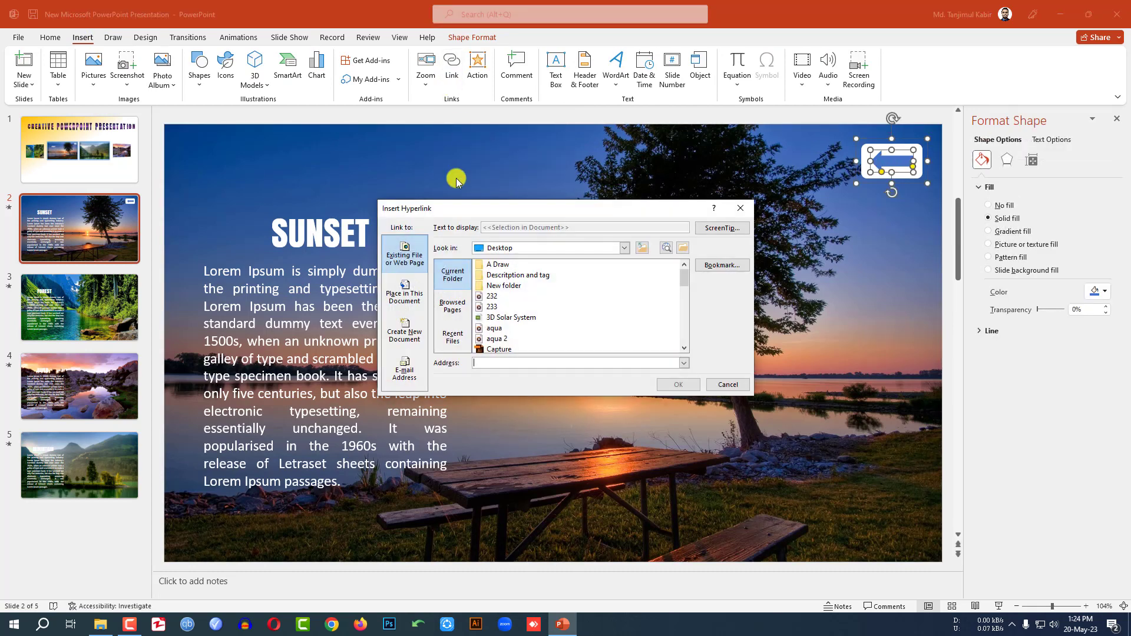
pyautogui.click(413, 297)
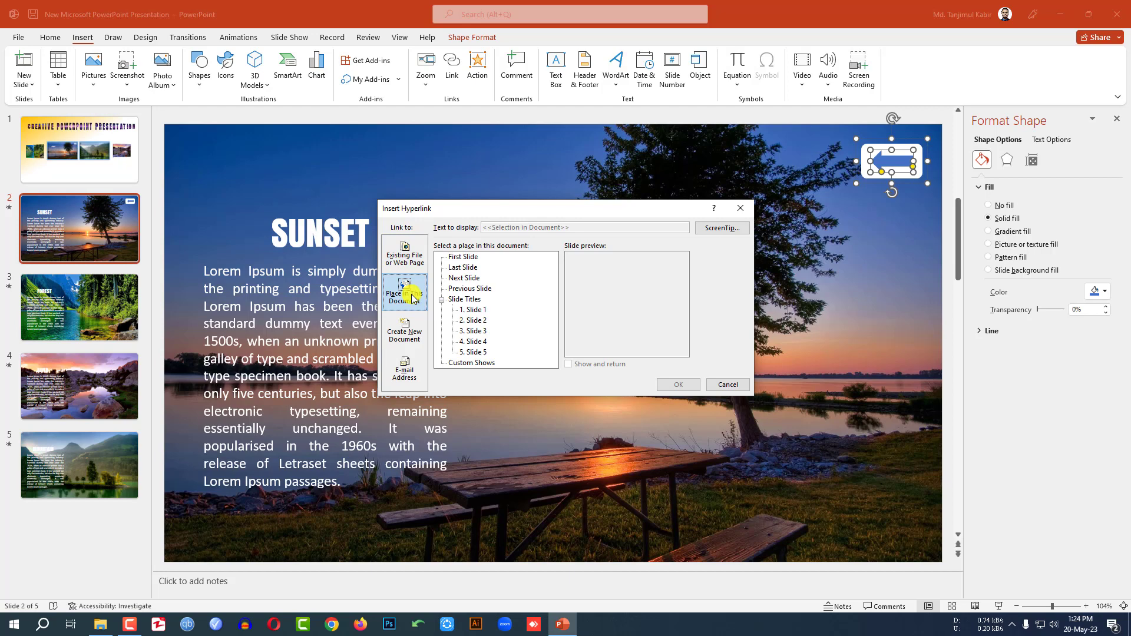
pyautogui.click(474, 320)
pyautogui.click(474, 311)
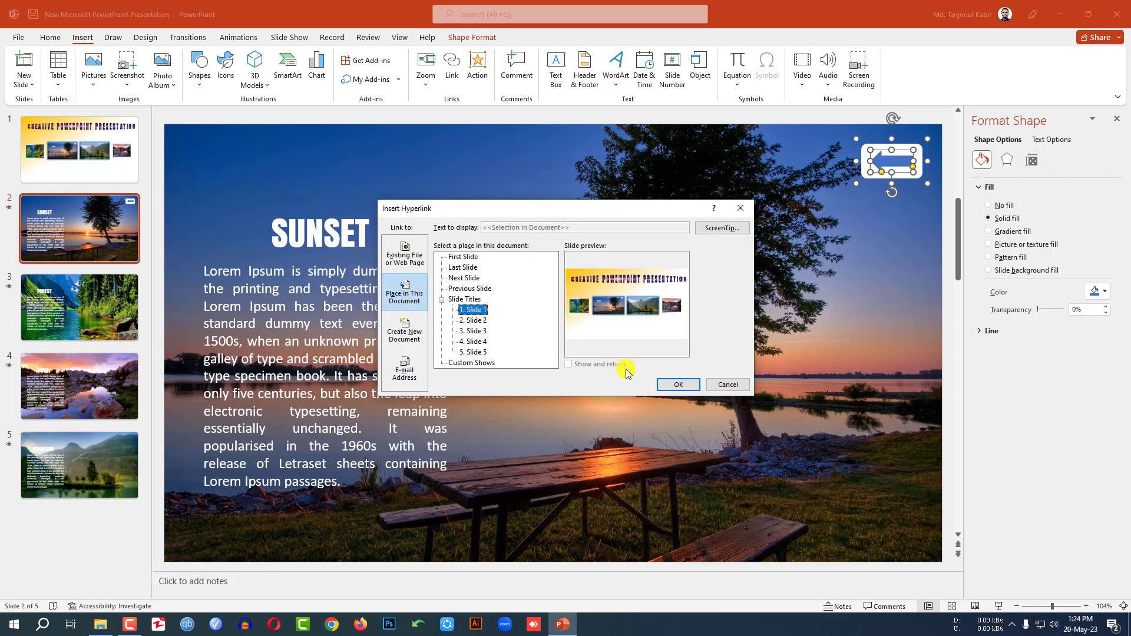